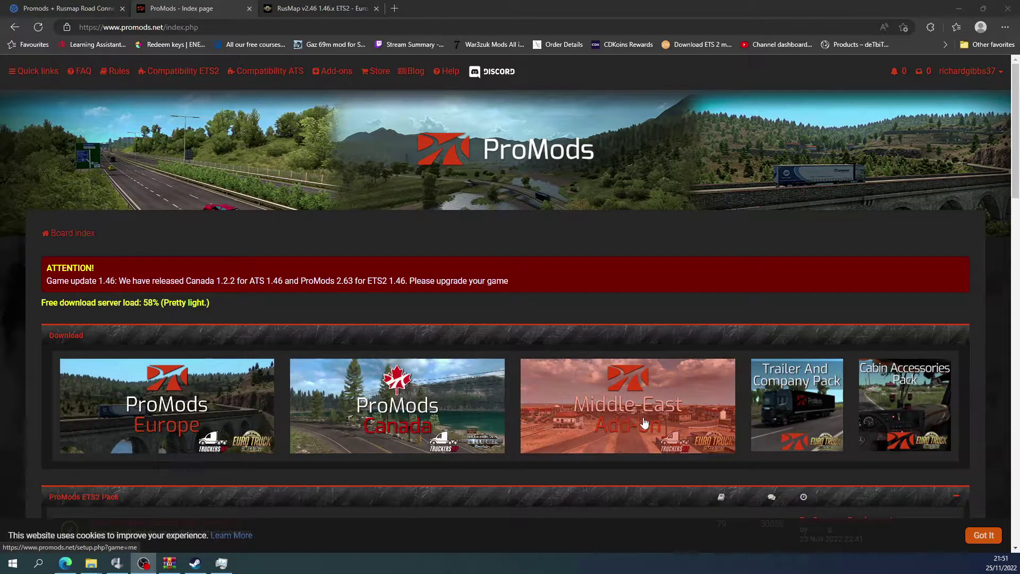
# Open the ProMods Middle East 2.63 (ETS 1.46) installation page from the Download section
pyautogui.click(617, 405)
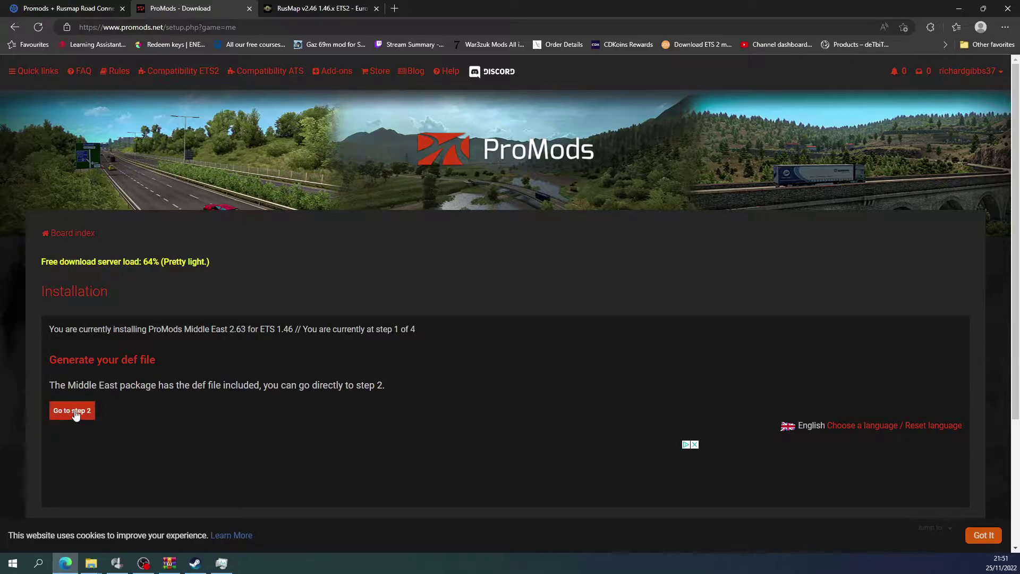
# Proceed through step 2 with the free Standard Download to reach the v2.63 pack link
pyautogui.click(72, 410)
pyautogui.scroll(-4, 357, 361)
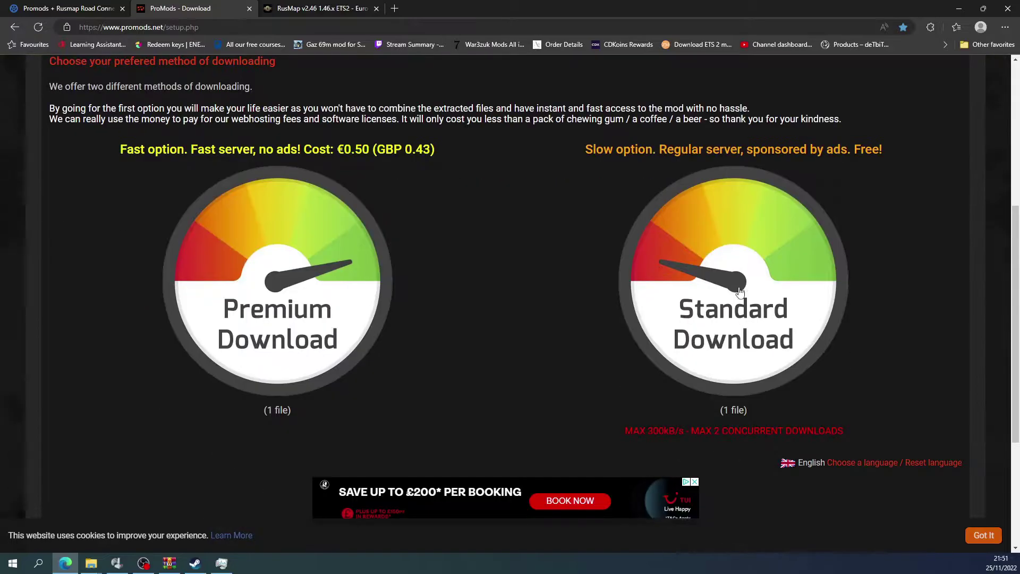
pyautogui.click(739, 291)
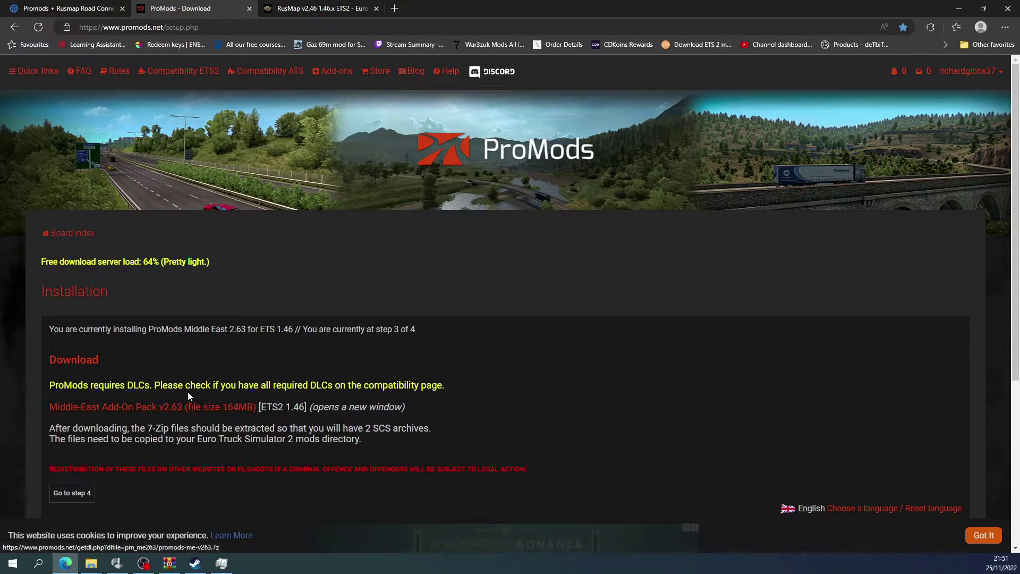
pyautogui.scroll(-1, 424, 299)
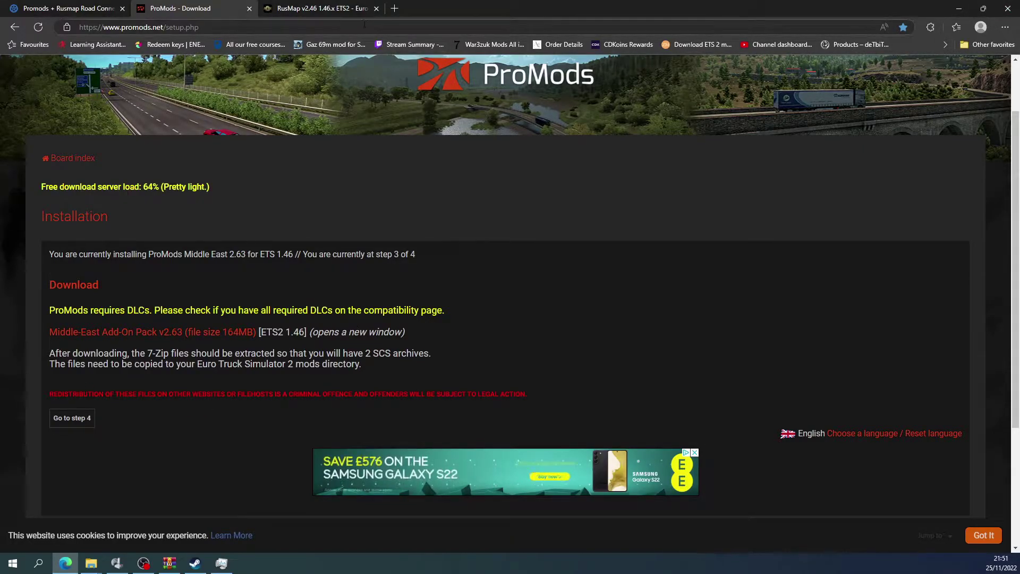
# Open the RusMap v2.46 1.46.x ETS2 article and scroll to its Download Mod link
pyautogui.click(303, 9)
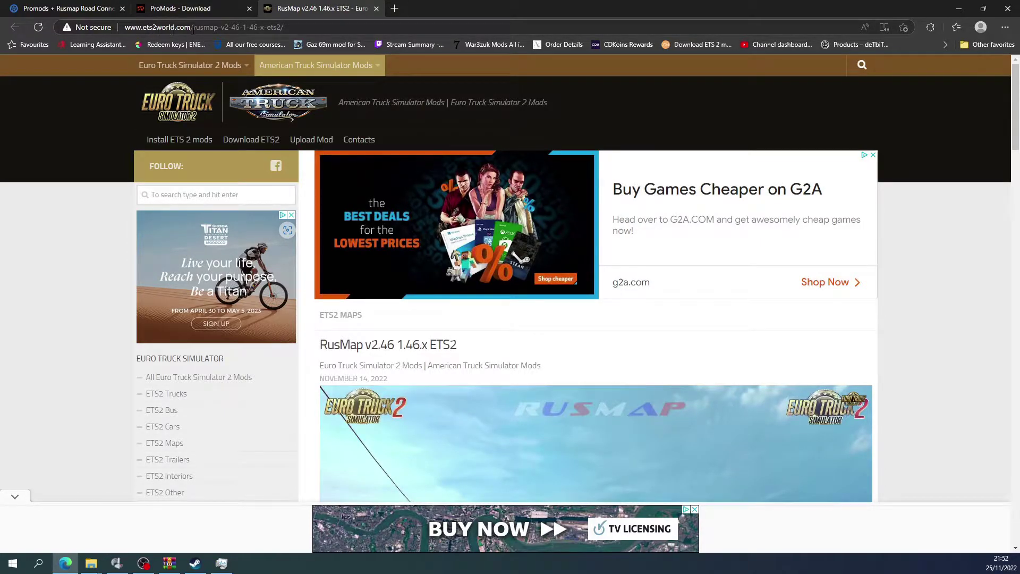
pyautogui.scroll(-3, 496, 347)
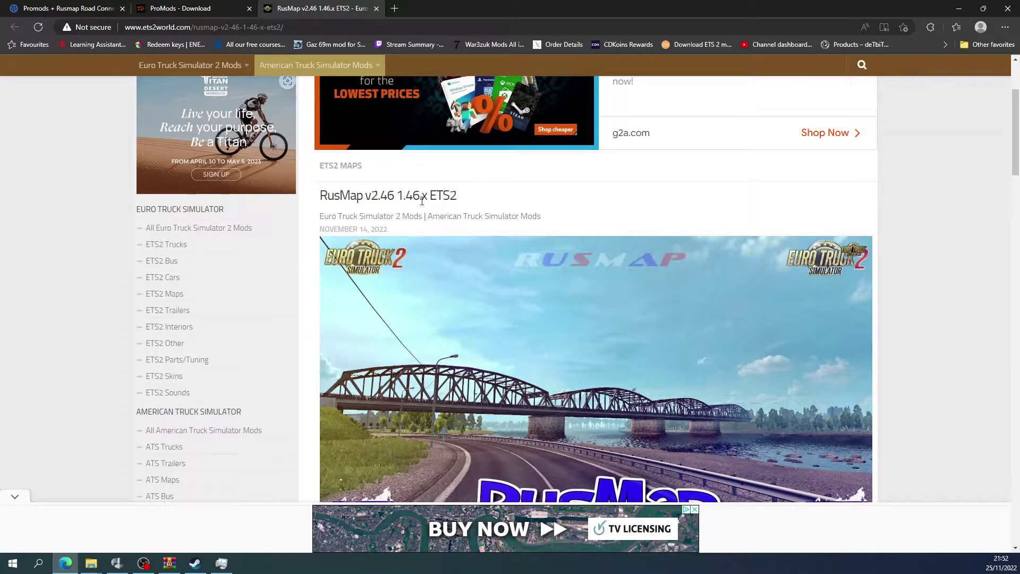
pyautogui.scroll(-8, 575, 257)
pyautogui.scroll(2, 574, 257)
pyautogui.scroll(-9, 574, 257)
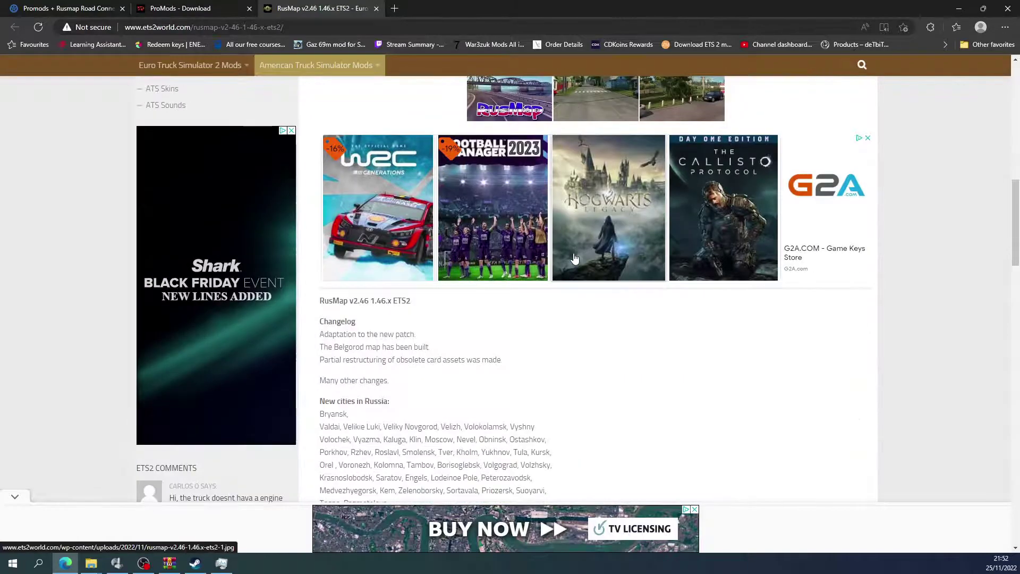
pyautogui.scroll(-6, 574, 258)
pyautogui.scroll(-7, 574, 257)
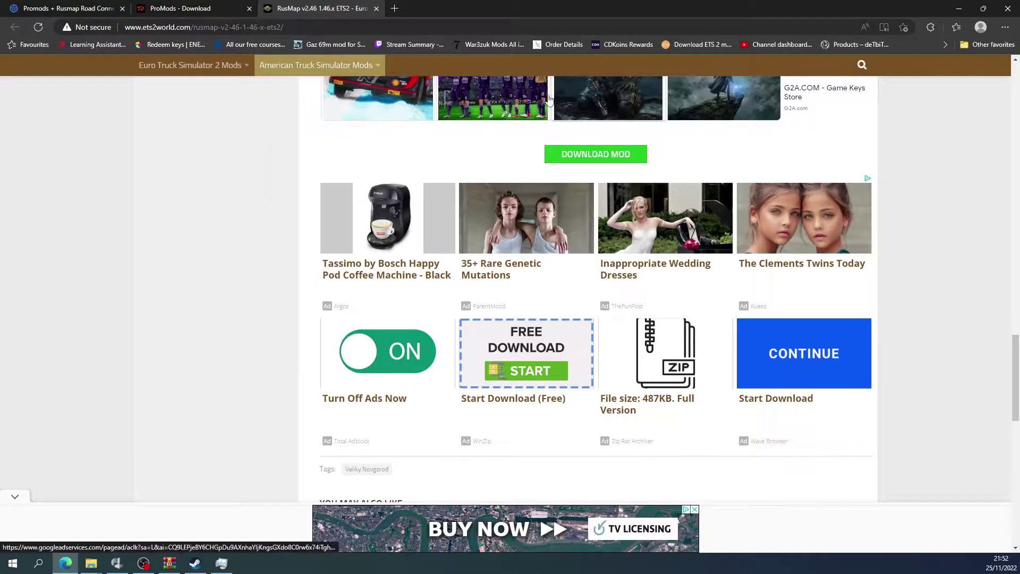
# Review the Promods + Rusmap Road Connection (1.46) page, then minimize the browser
pyautogui.click(60, 9)
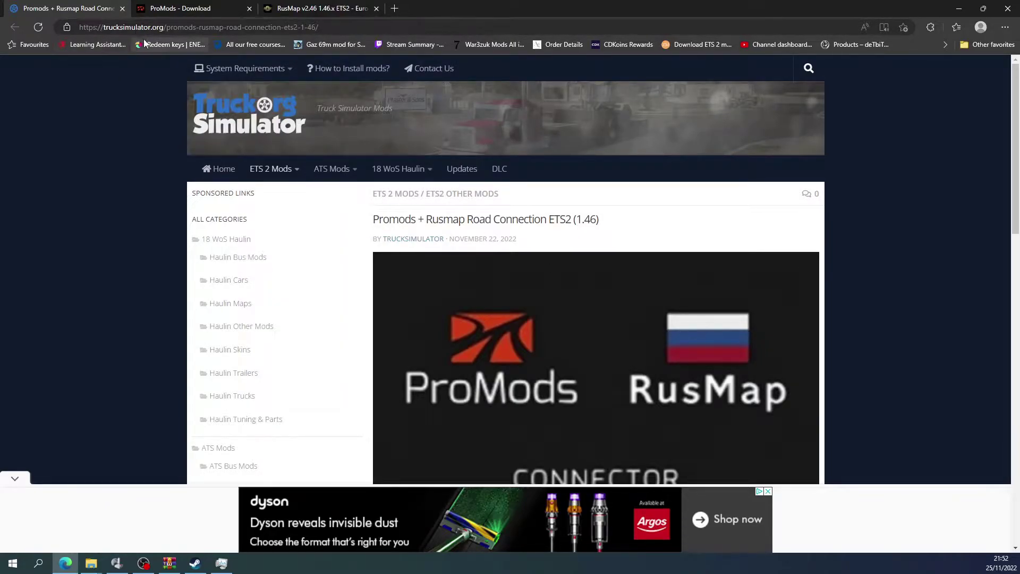
pyautogui.scroll(-10, 460, 270)
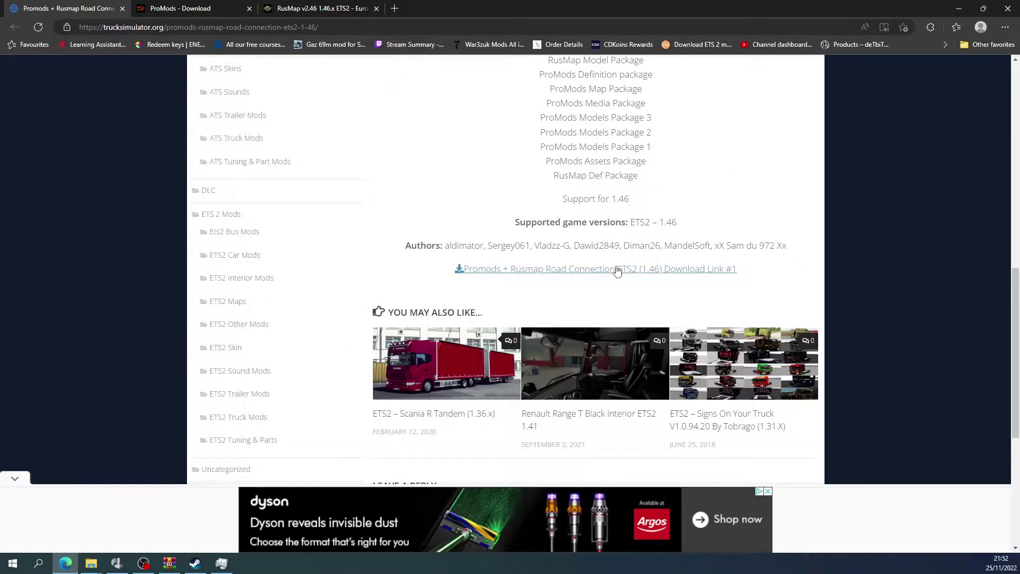
pyautogui.scroll(10, 616, 271)
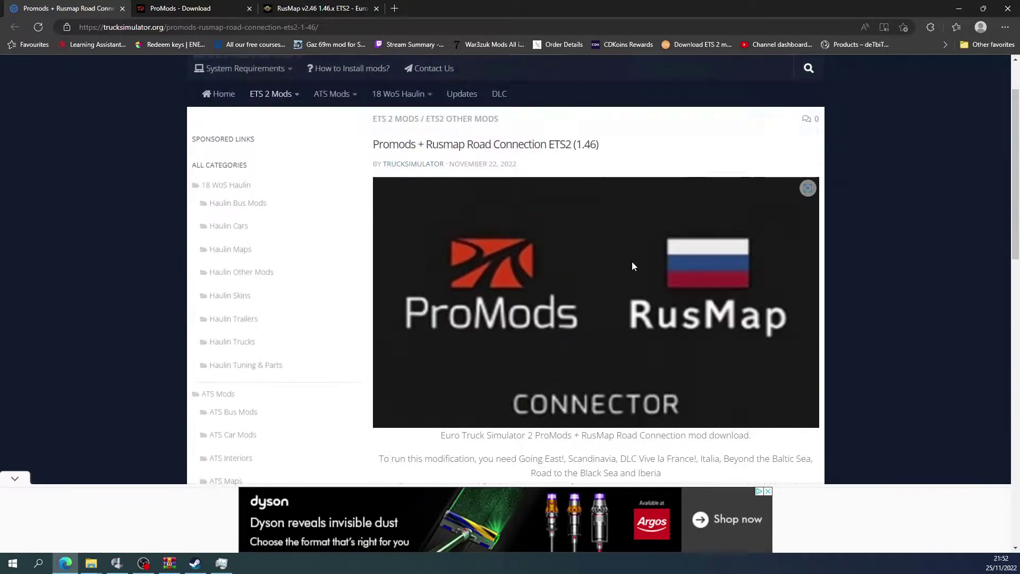
pyautogui.scroll(2, 632, 266)
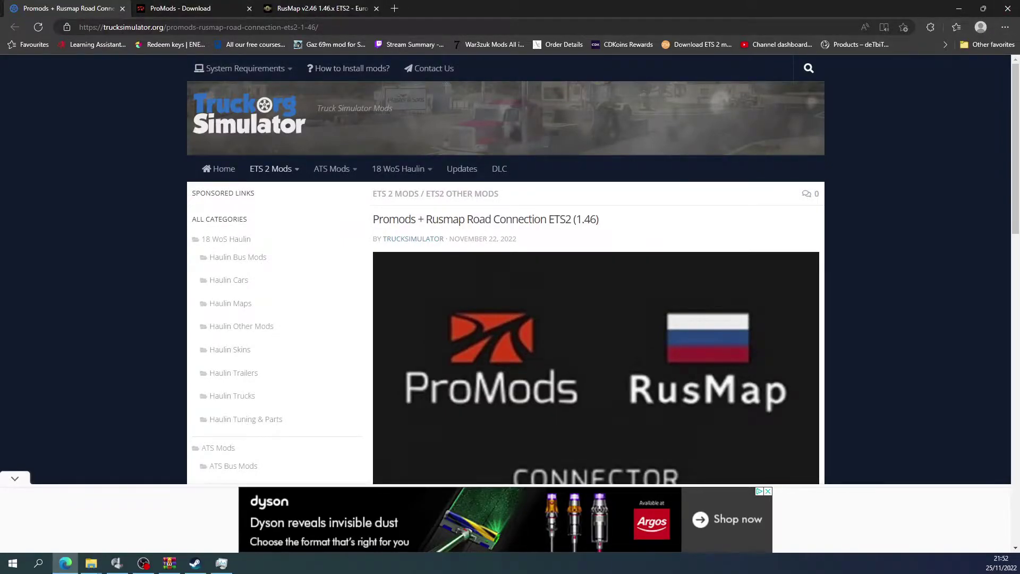
pyautogui.click(958, 8)
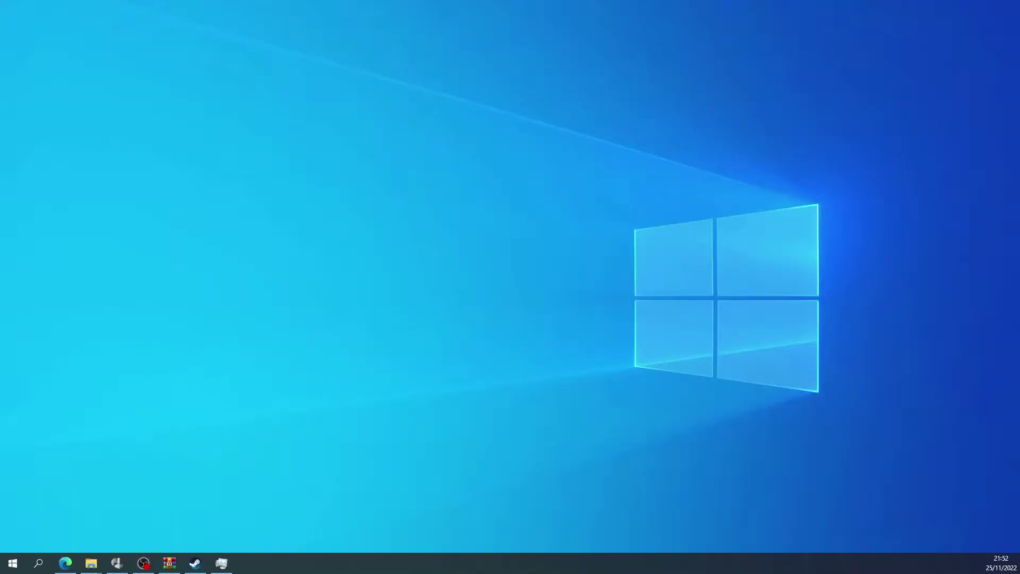
# Restore the Downloads window, centre it, and select cnx-pm-v263-rm-v246.scs
pyautogui.click(91, 563)
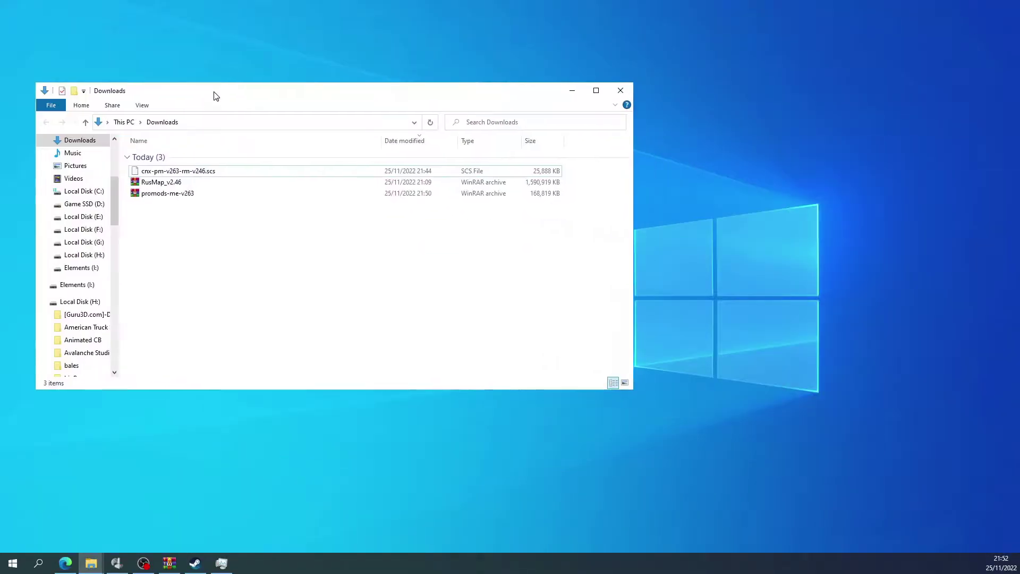
pyautogui.moveTo(215, 94); pyautogui.dragTo(375, 94)
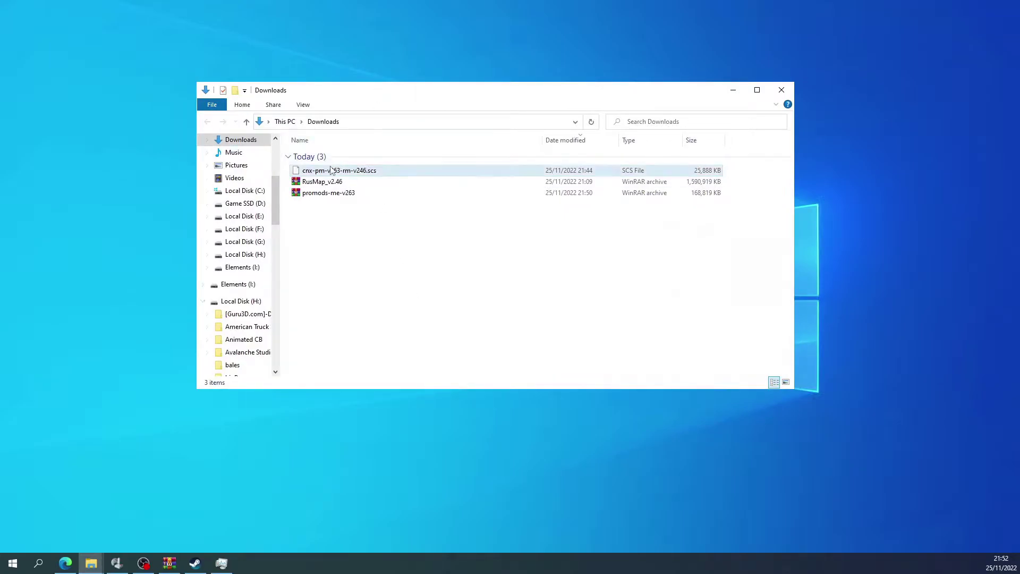
pyautogui.click(421, 175)
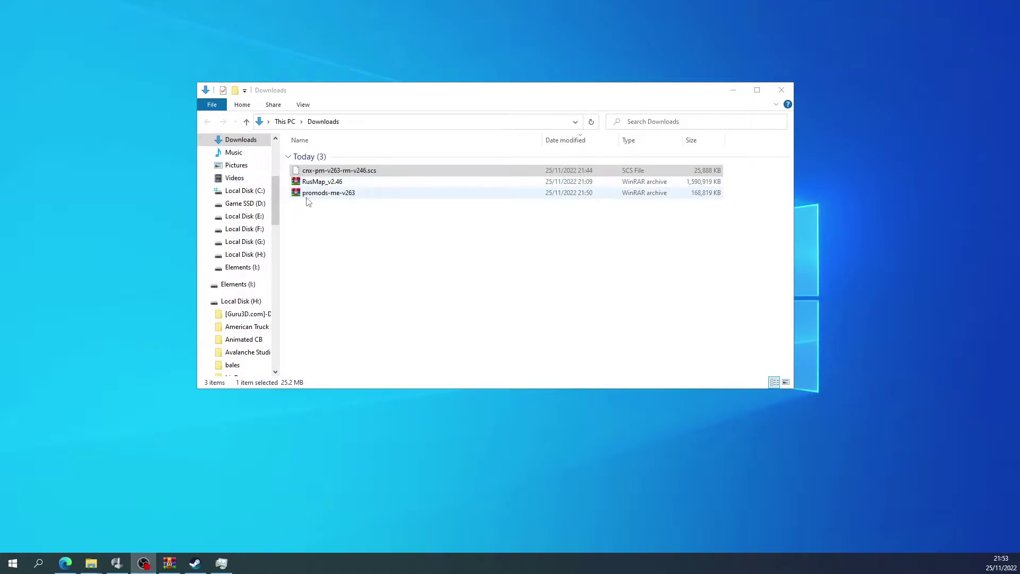
# Open the promods-me-v263 archive in WinRAR and enlarge its window
pyautogui.rightClick(308, 196)
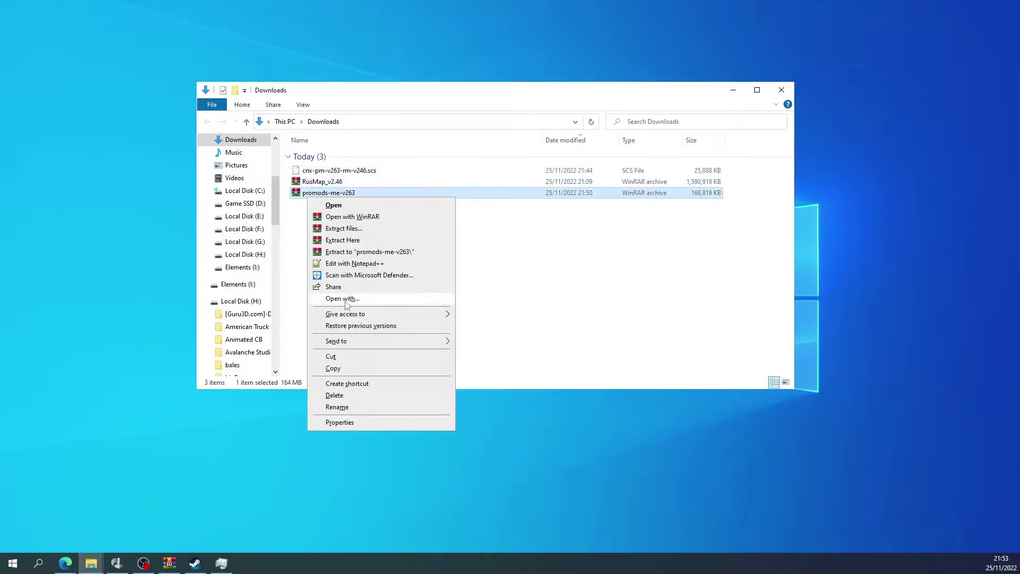
pyautogui.click(333, 219)
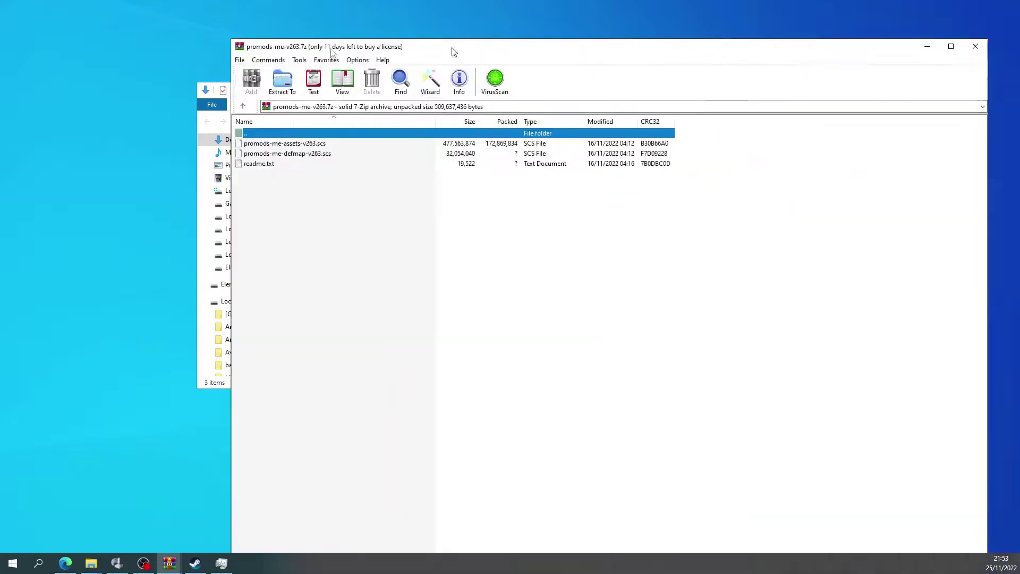
pyautogui.moveTo(451, 50); pyautogui.dragTo(344, 30)
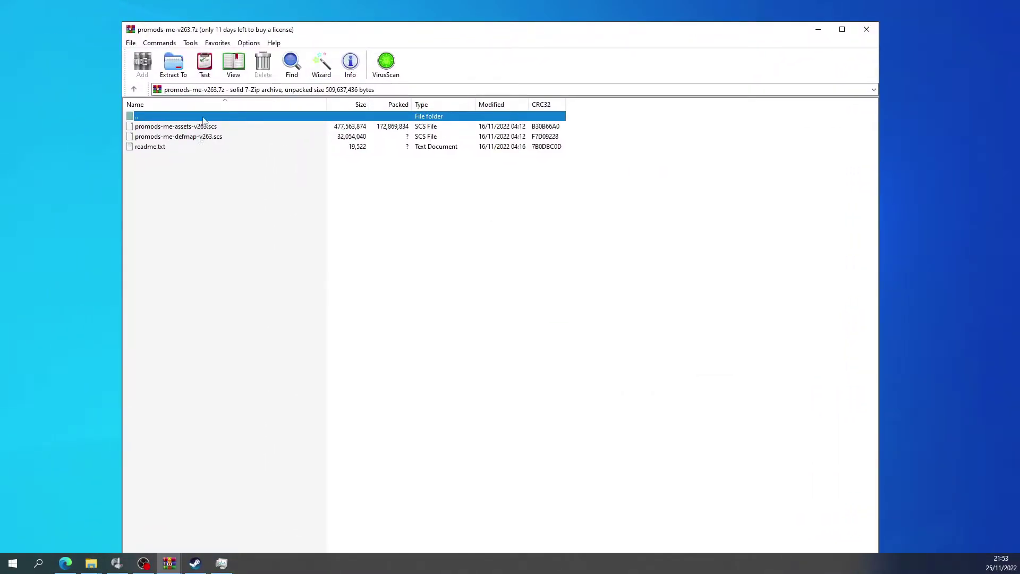
# Select both promods-me-assets-v263.scs and promods-me-defmap-v263.scs in the archive
pyautogui.keyDown('ctrl'); pyautogui.click(184, 128); pyautogui.keyUp('ctrl')
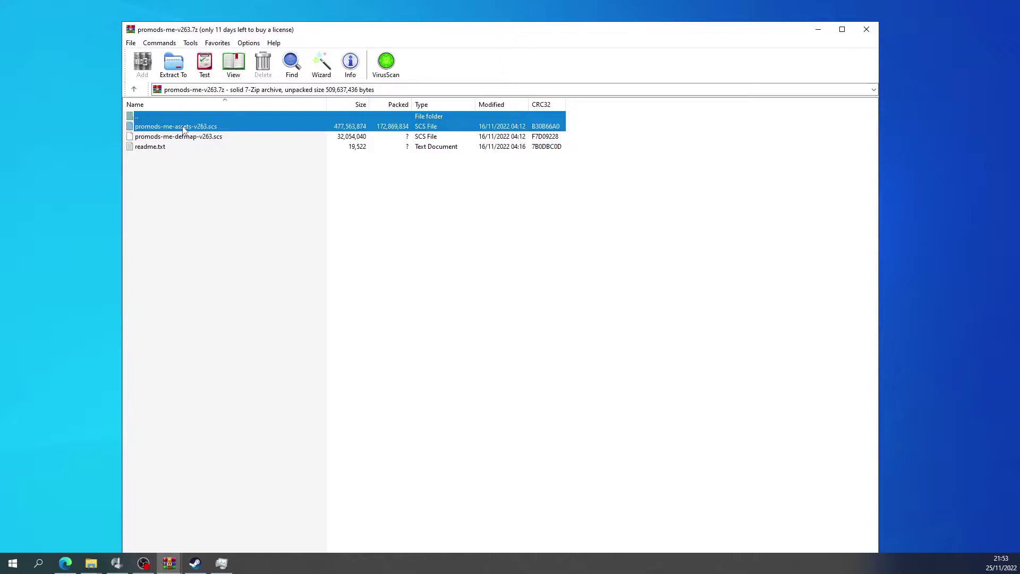
pyautogui.keyDown('ctrl'); pyautogui.click(179, 138); pyautogui.keyUp('ctrl')
pyautogui.click(181, 117)
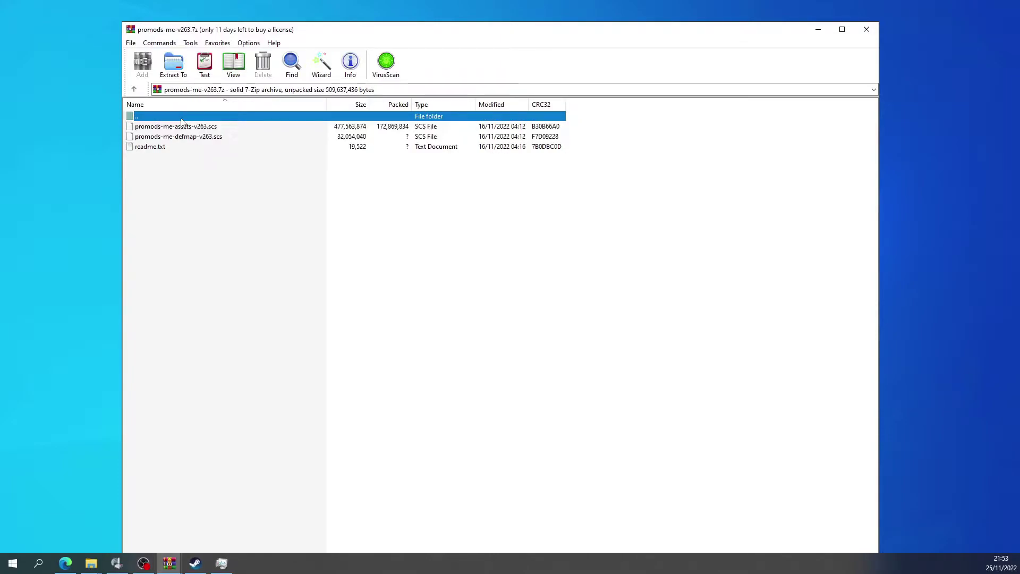
pyautogui.click(170, 128)
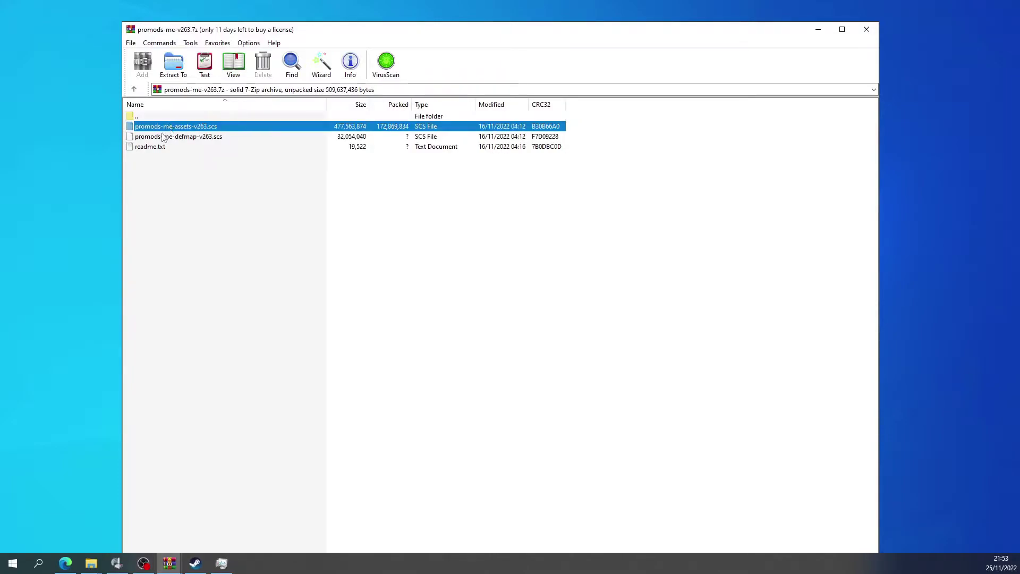
pyautogui.keyDown('ctrl'); pyautogui.click(163, 138); pyautogui.keyUp('ctrl')
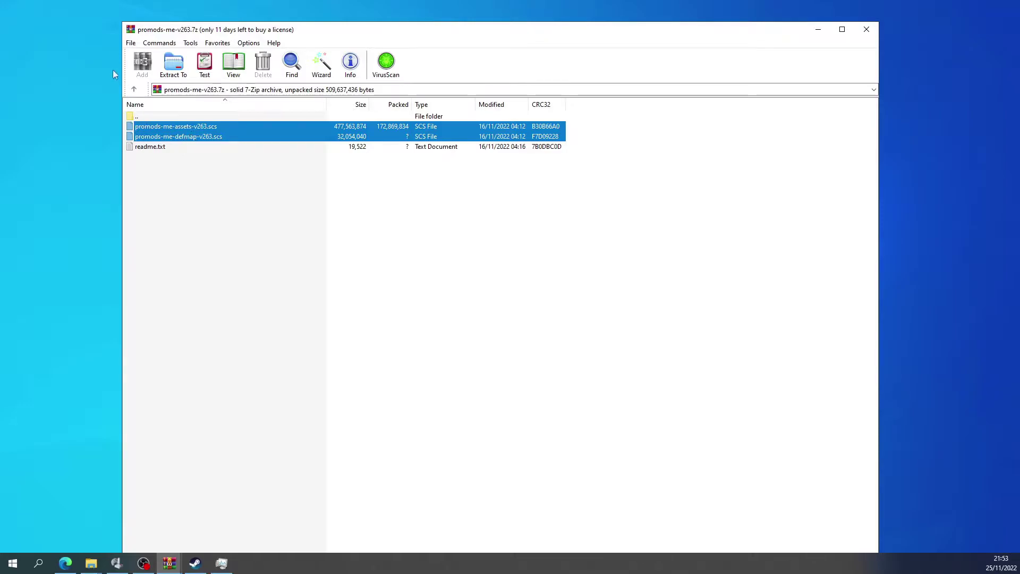
# Extract both .scs files to Documents\Euro Truck Simulator 2\mod and confirm
pyautogui.click(173, 64)
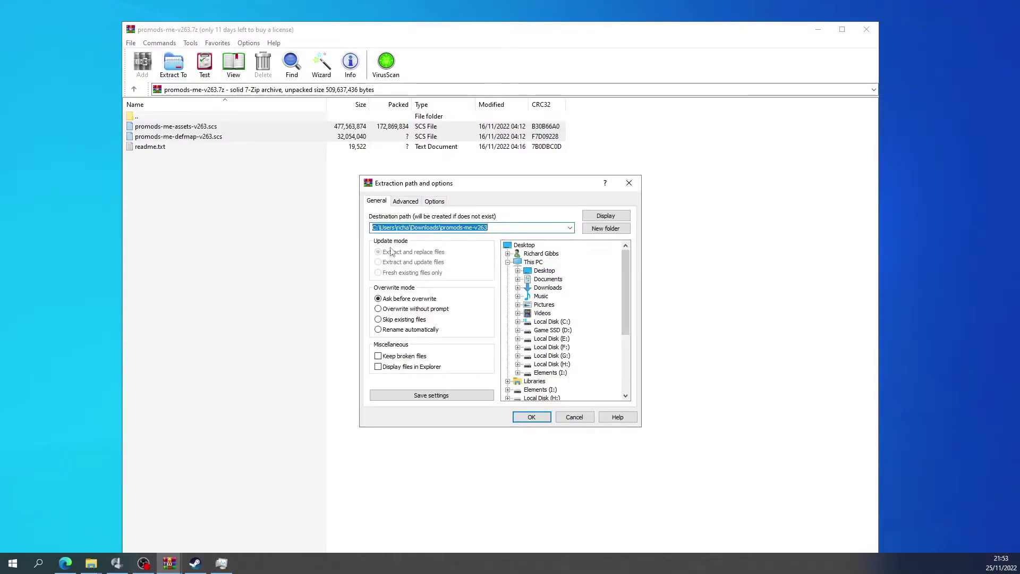
pyautogui.click(548, 280)
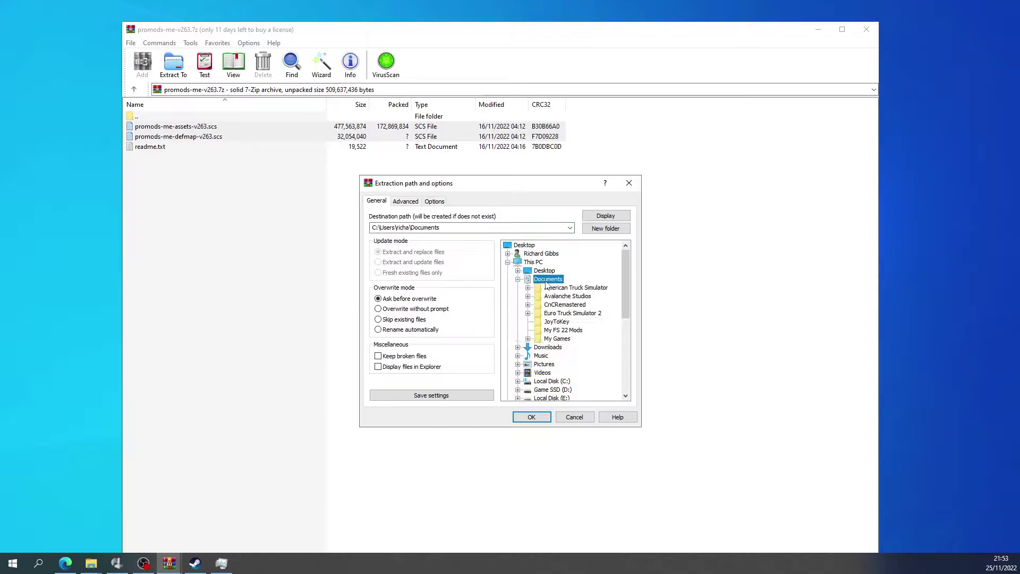
pyautogui.click(573, 313)
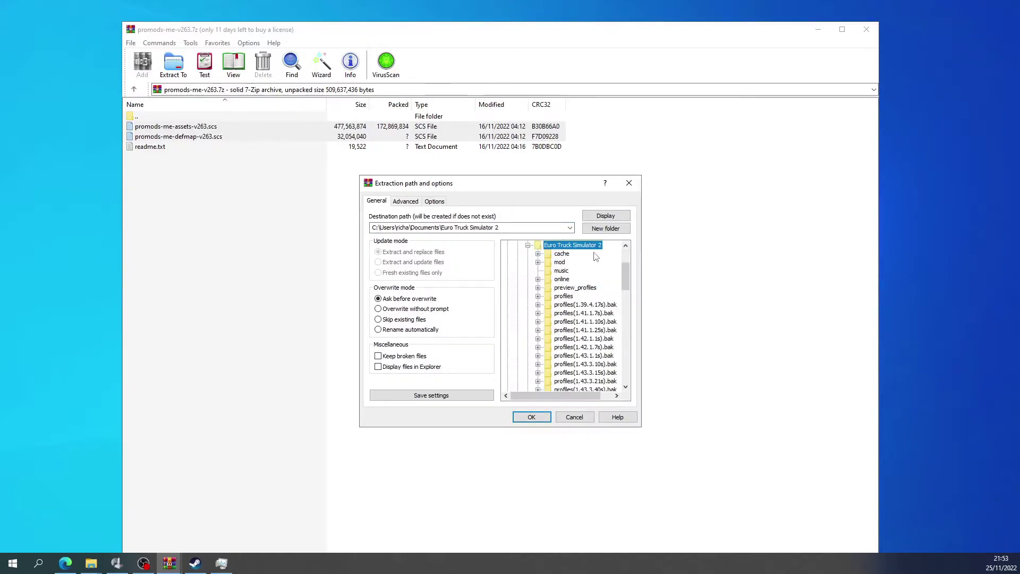
pyautogui.click(559, 263)
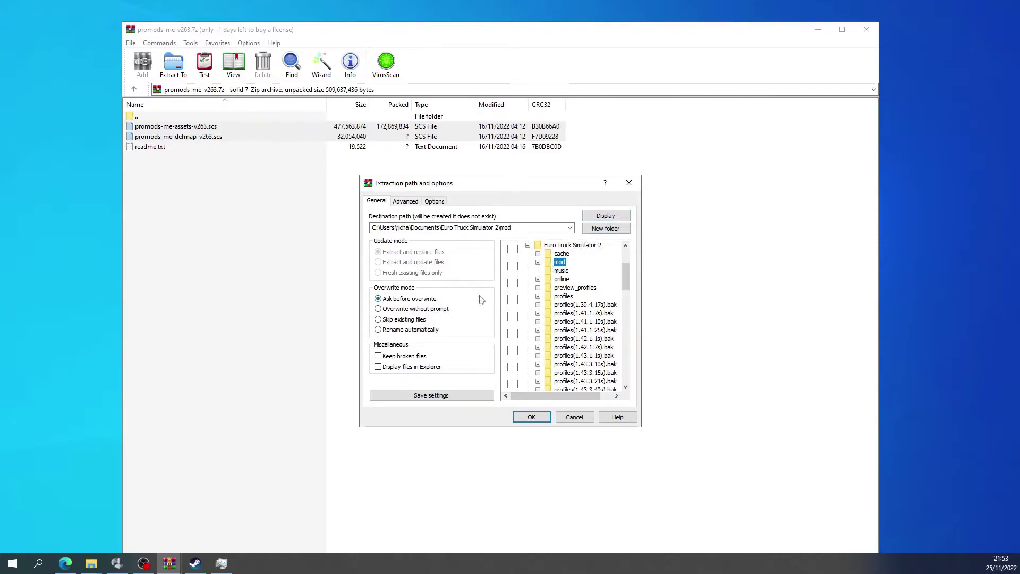
pyautogui.click(571, 420)
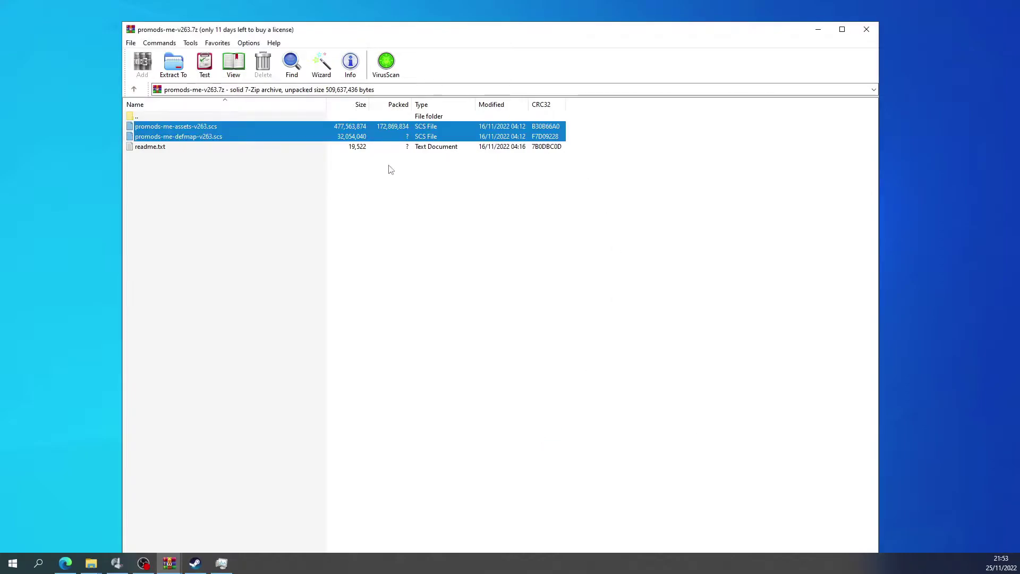
# Close the ProMods archive, open RusMap_v2.46 in WinRAR, extract its .scs files, and close it
pyautogui.click(867, 29)
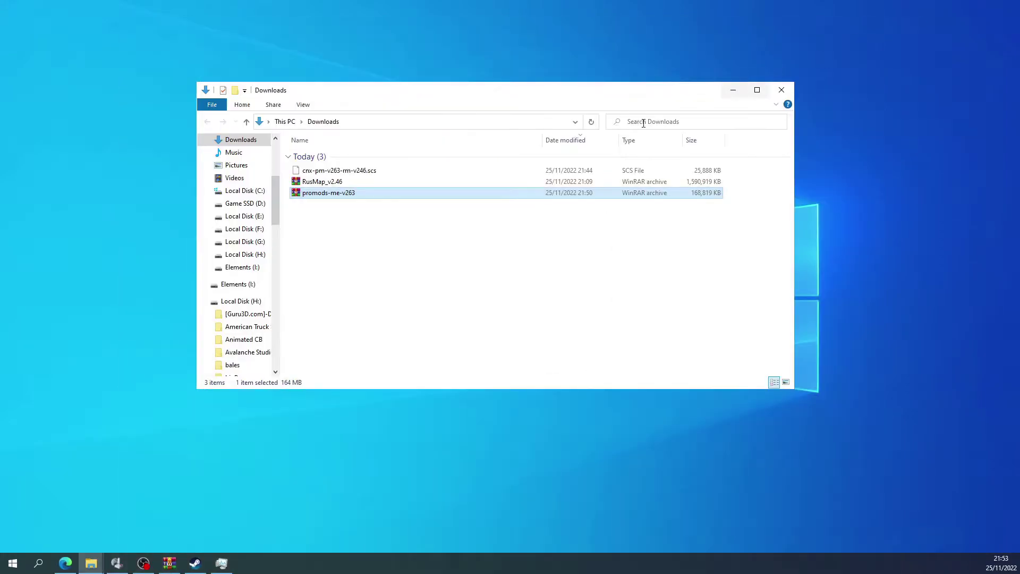
pyautogui.rightClick(350, 184)
pyautogui.click(334, 183)
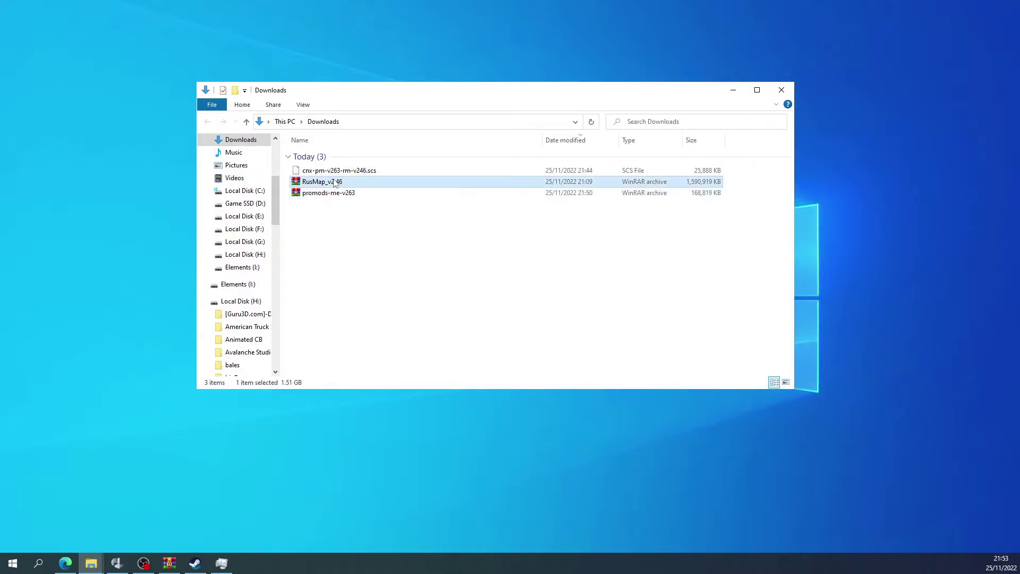
pyautogui.rightClick(335, 182)
pyautogui.click(374, 199)
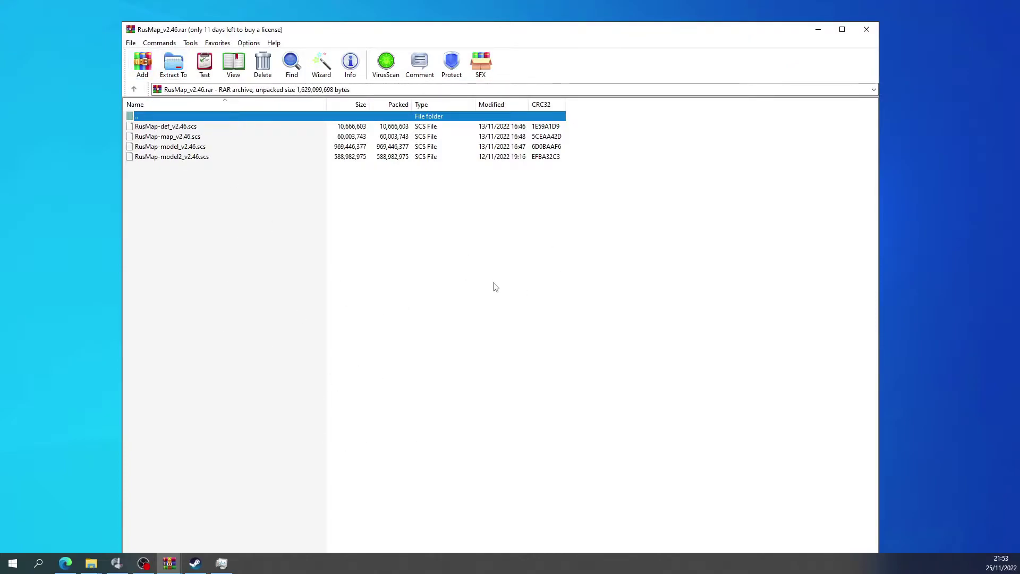
pyautogui.click(865, 30)
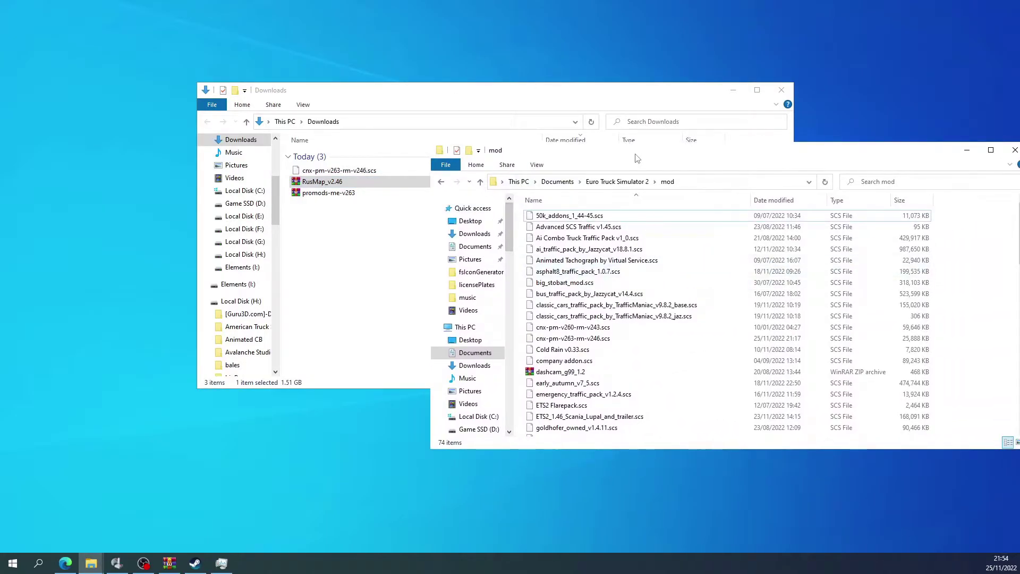
# Place the mod folder beside Downloads and look through the mod folder's files
pyautogui.moveTo(682, 154); pyautogui.dragTo(542, 206)
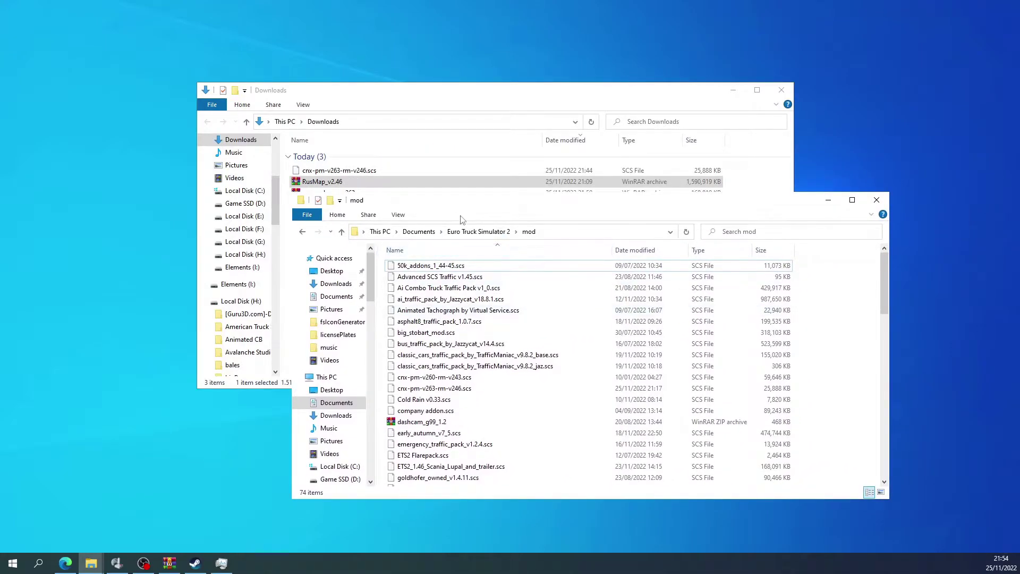
pyautogui.moveTo(461, 200); pyautogui.dragTo(492, 223)
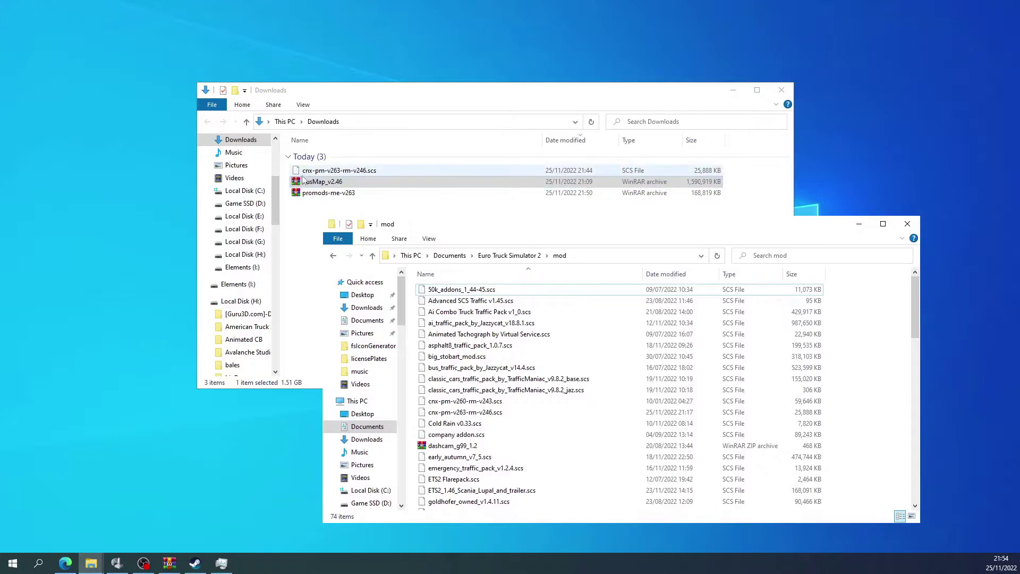
pyautogui.click(345, 170)
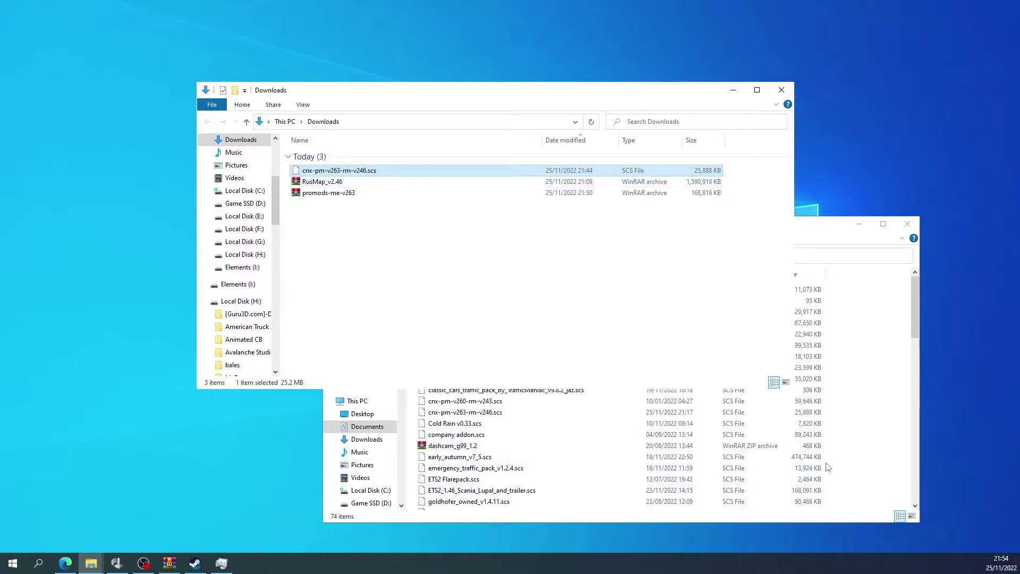
pyautogui.click(821, 263)
pyautogui.scroll(-3, 584, 393)
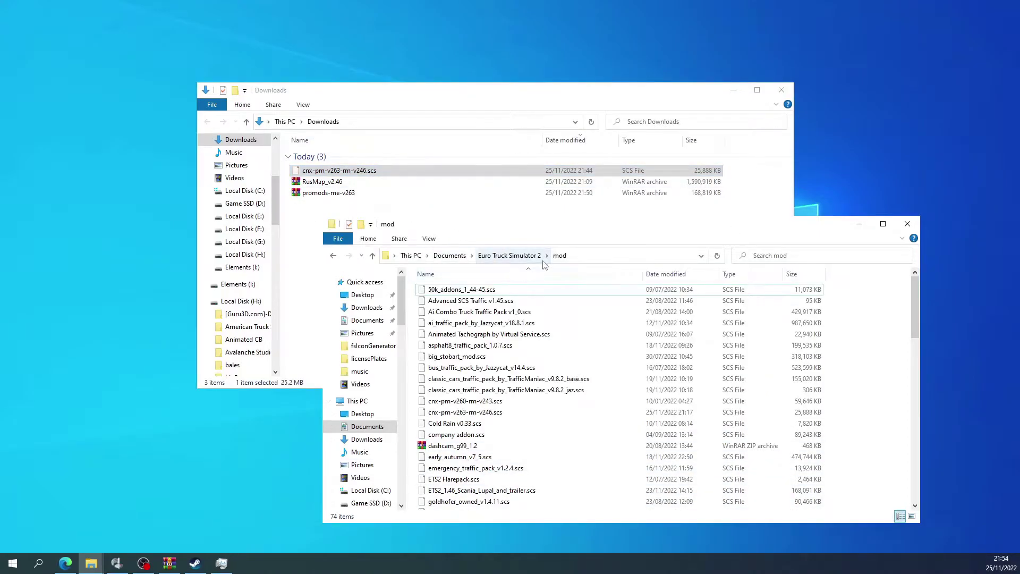
pyautogui.scroll(-6, 475, 401)
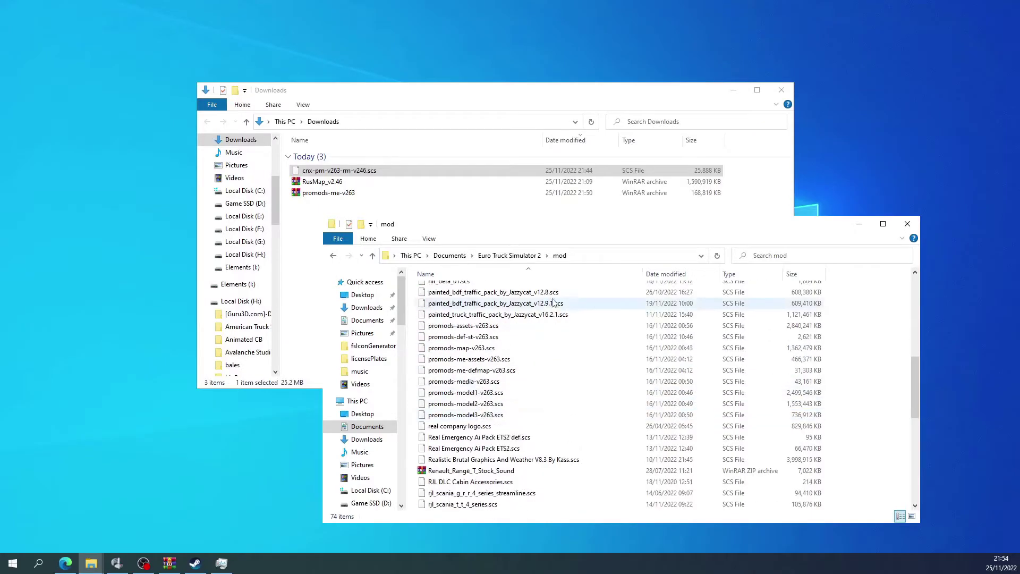
pyautogui.scroll(12, 491, 386)
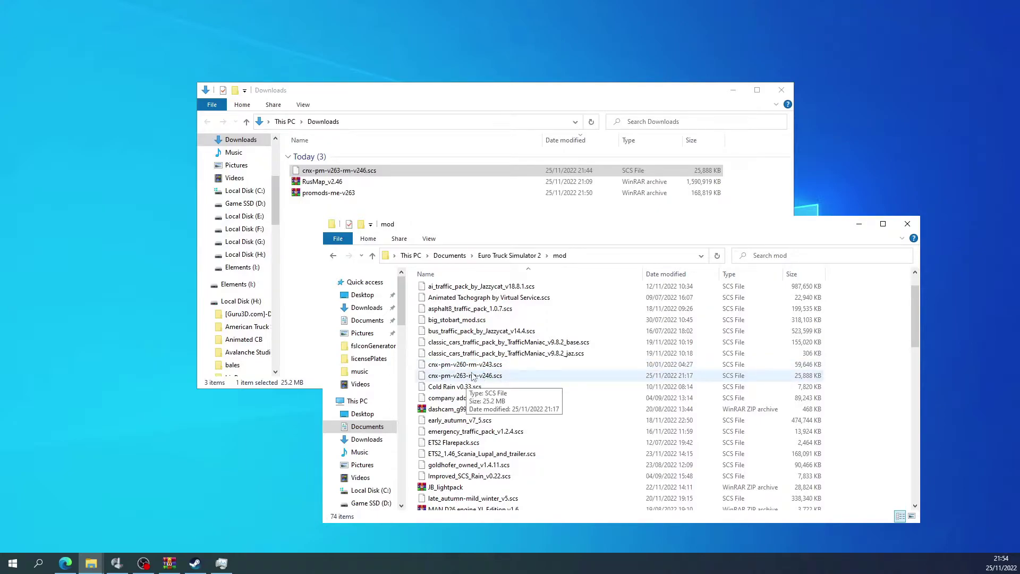
# Delete the old cnx-pm-v260-rm-v243.scs connector, check the remaining files, and close the folder
pyautogui.click(475, 369)
pyautogui.rightClick(474, 368)
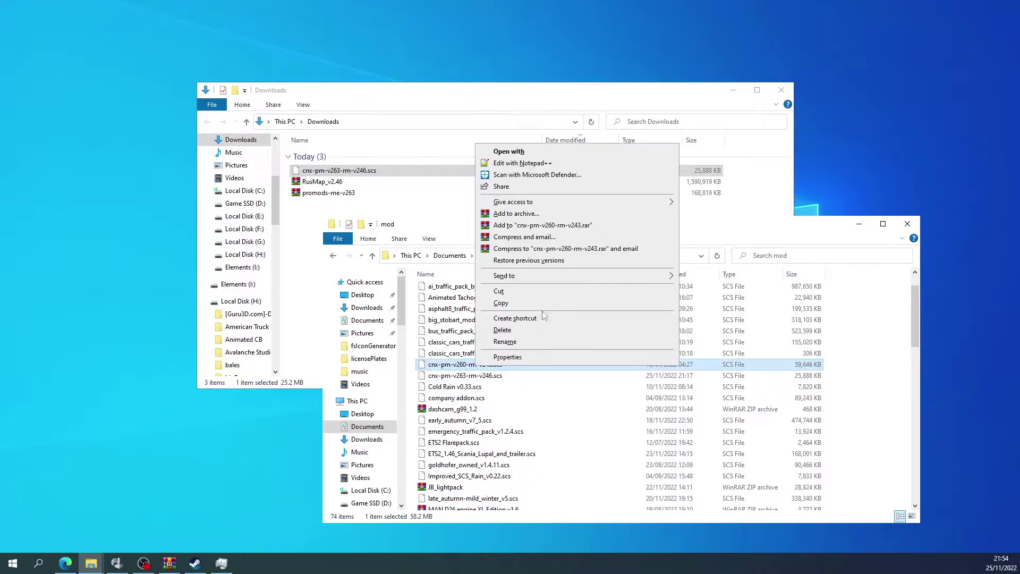
pyautogui.click(505, 330)
pyautogui.scroll(-3, 469, 448)
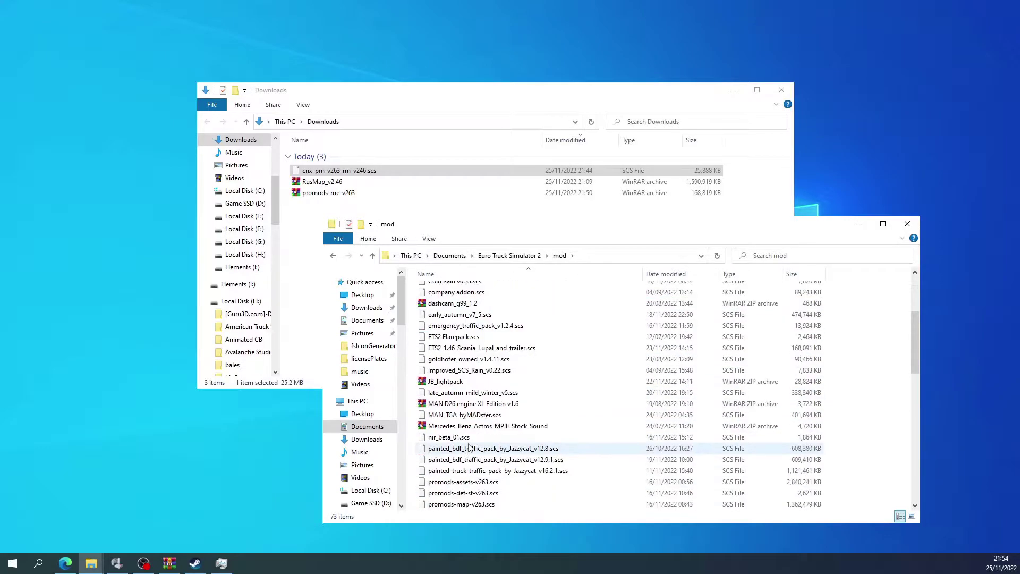
pyautogui.scroll(-6, 469, 448)
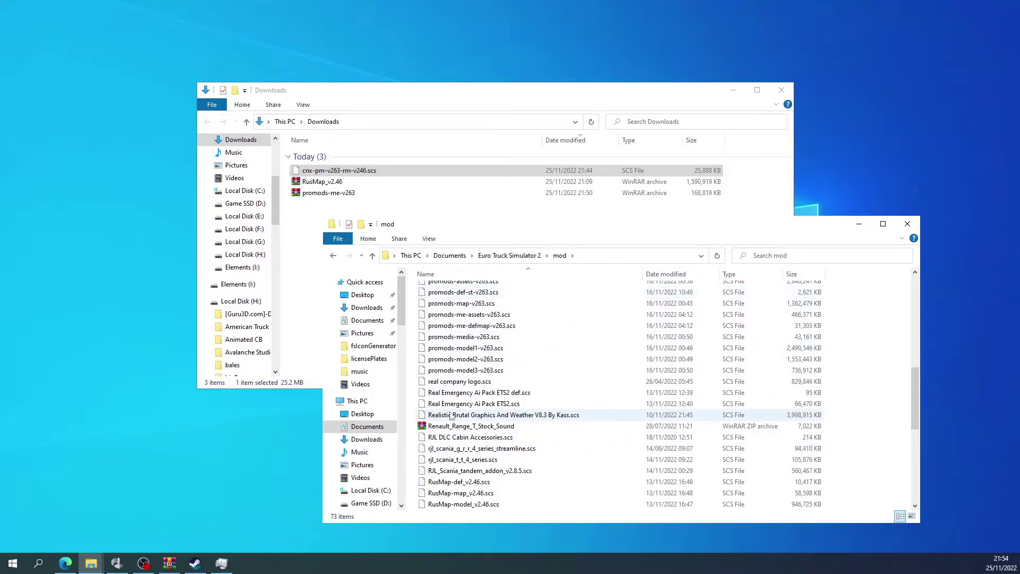
pyautogui.scroll(-3, 468, 425)
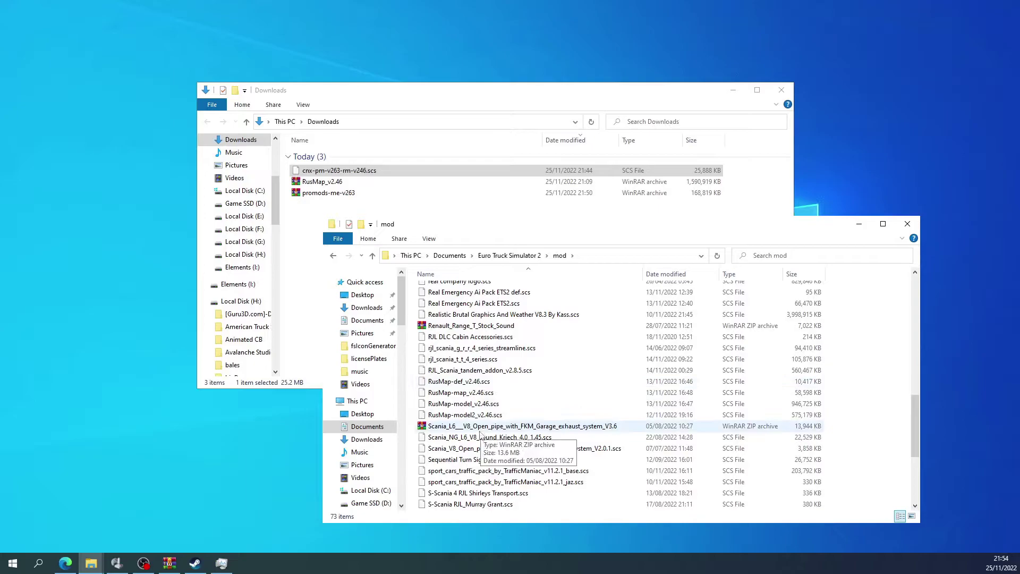
pyautogui.scroll(-5, 478, 432)
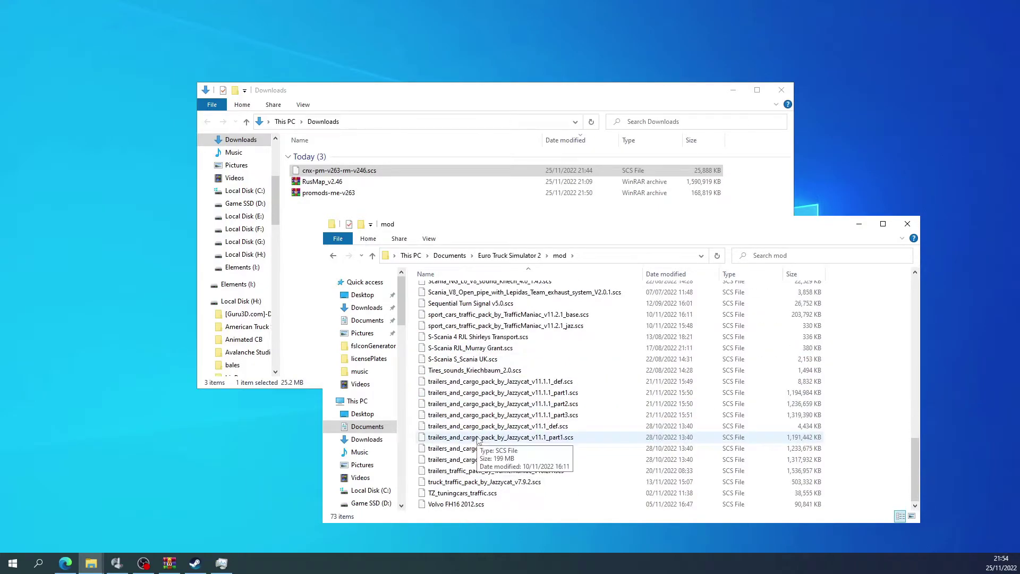
pyautogui.scroll(7, 477, 439)
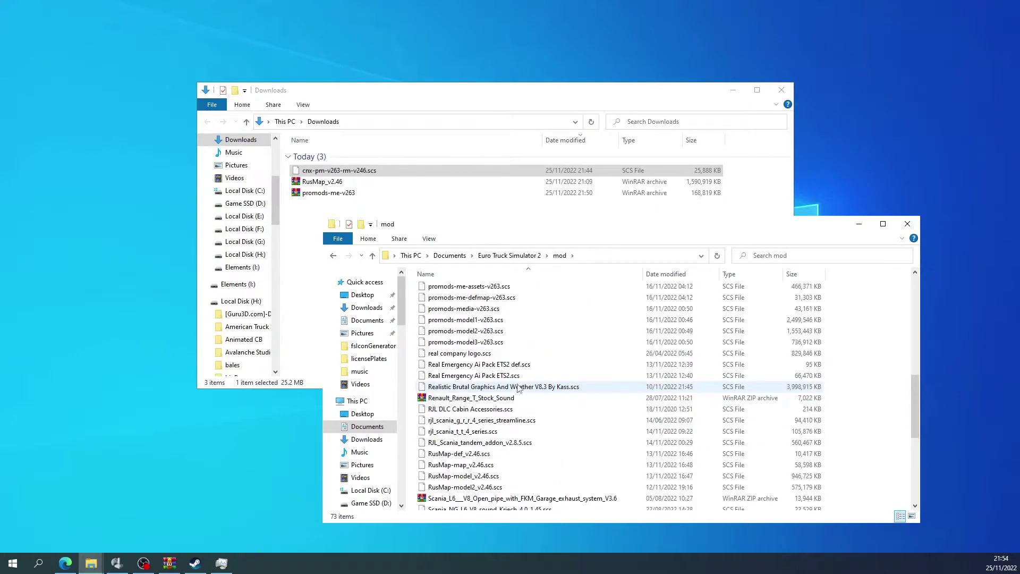
pyautogui.scroll(1, 519, 389)
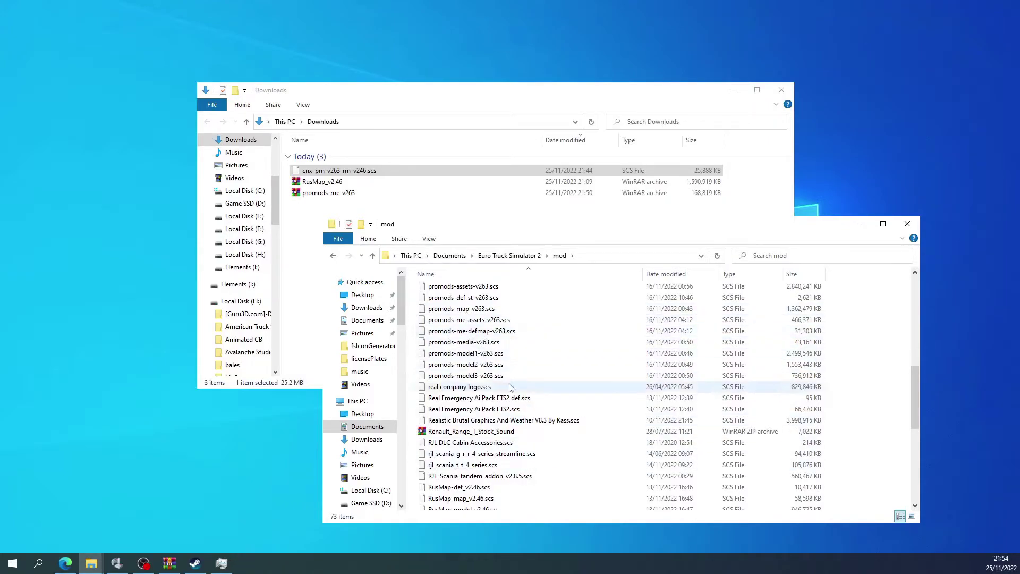
pyautogui.click(907, 224)
# Close the Downloads File Explorer window
pyautogui.click(781, 90)
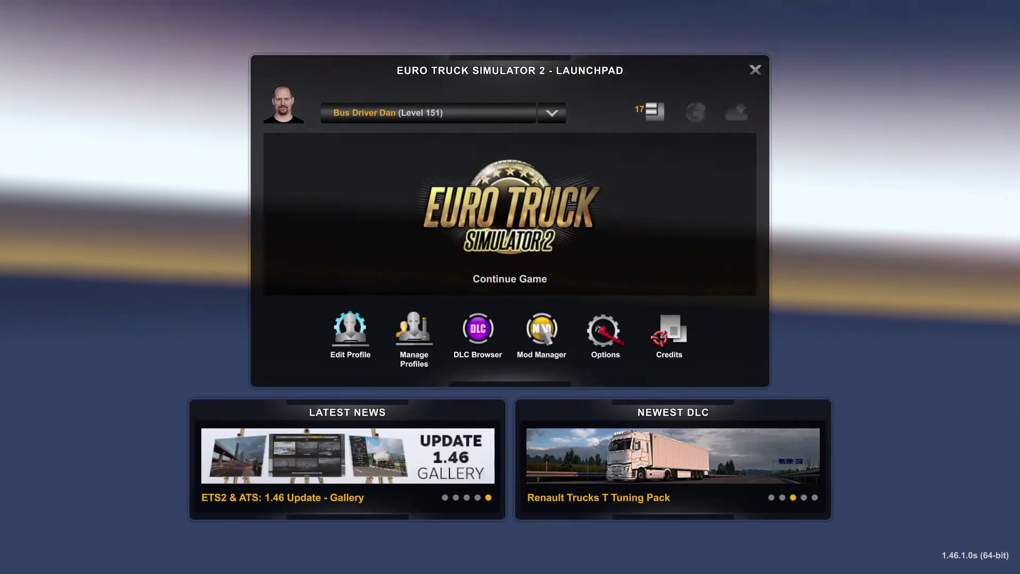
pyautogui.click(552, 292)
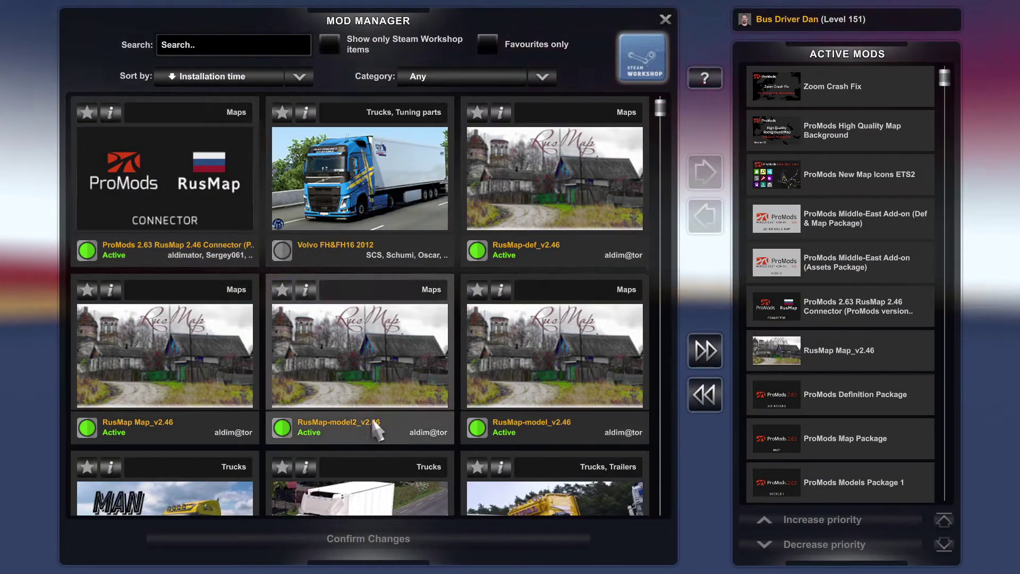
pyautogui.scroll(-1, 373, 421)
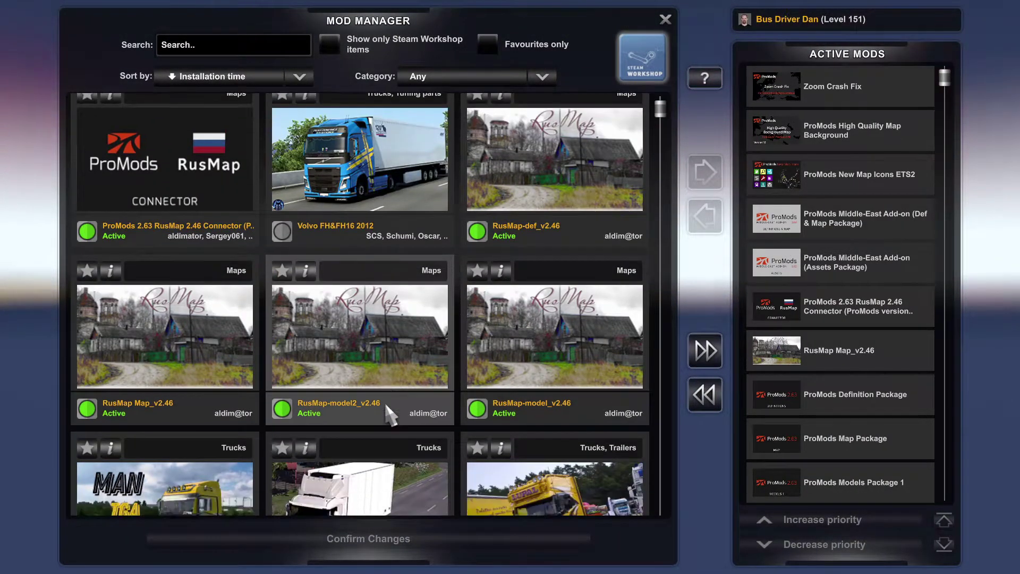
pyautogui.scroll(-3, 260, 324)
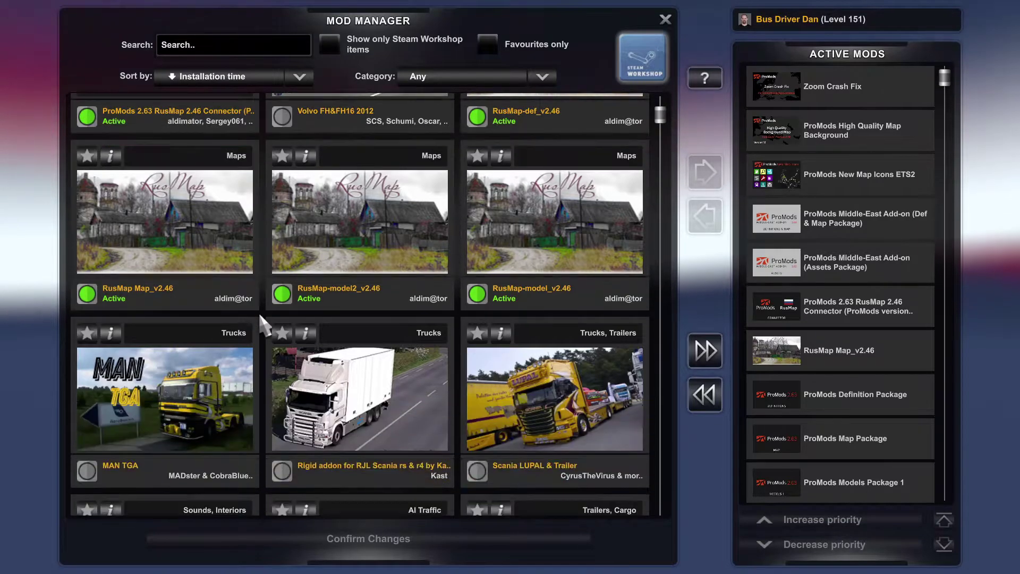
pyautogui.scroll(-15, 260, 324)
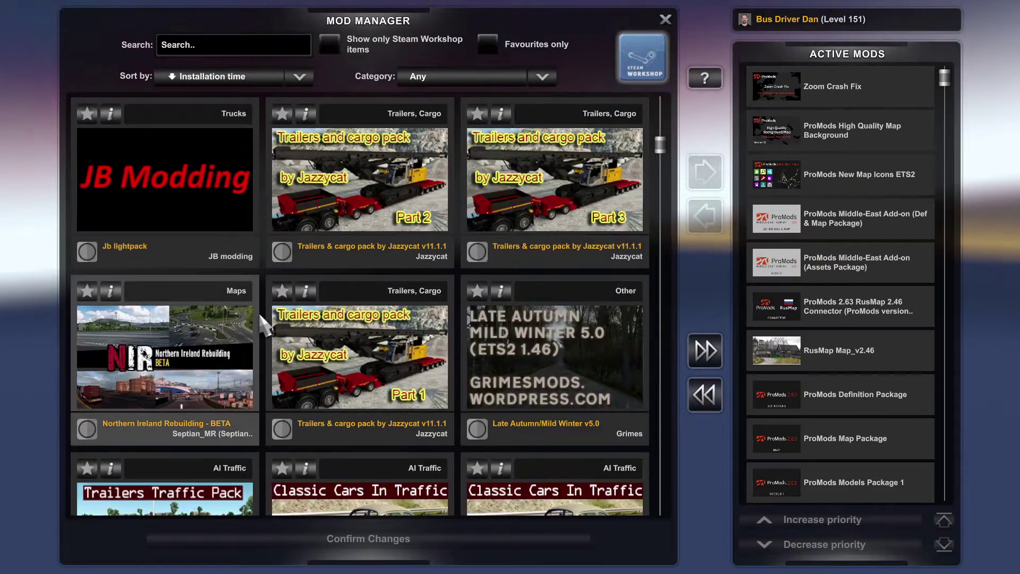
pyautogui.scroll(-20, 262, 322)
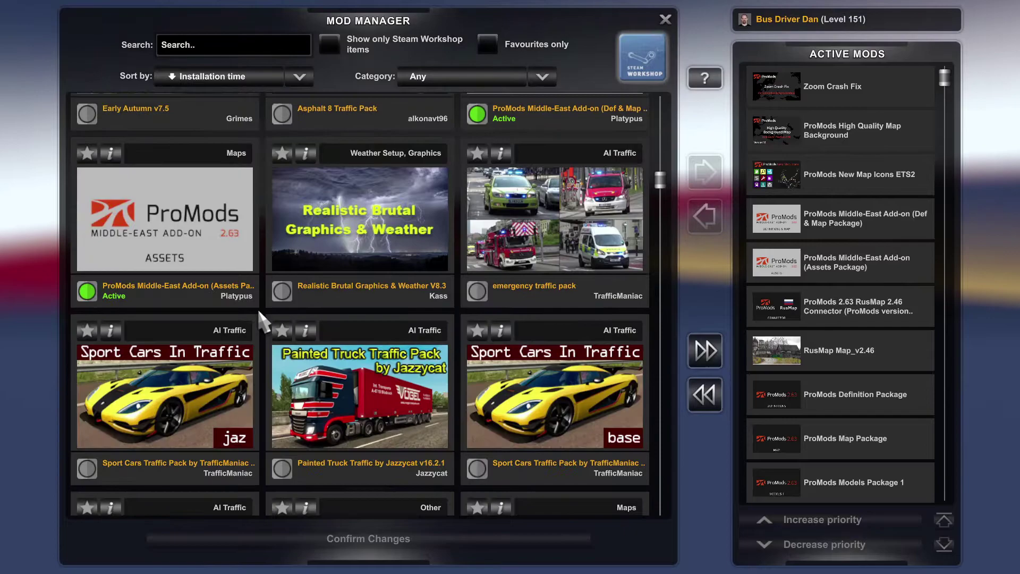
pyautogui.scroll(1, 212, 298)
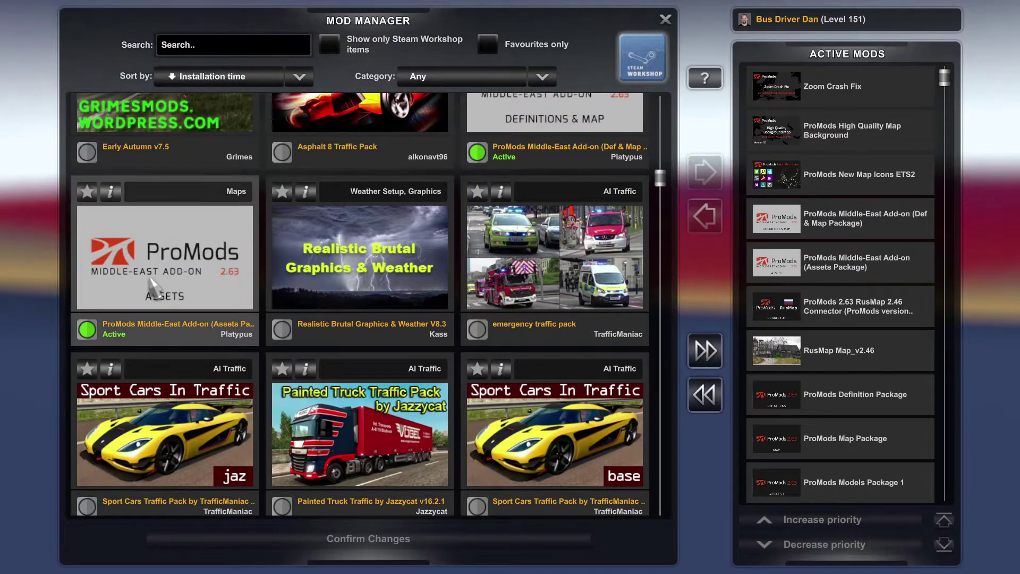
pyautogui.scroll(-15, 282, 350)
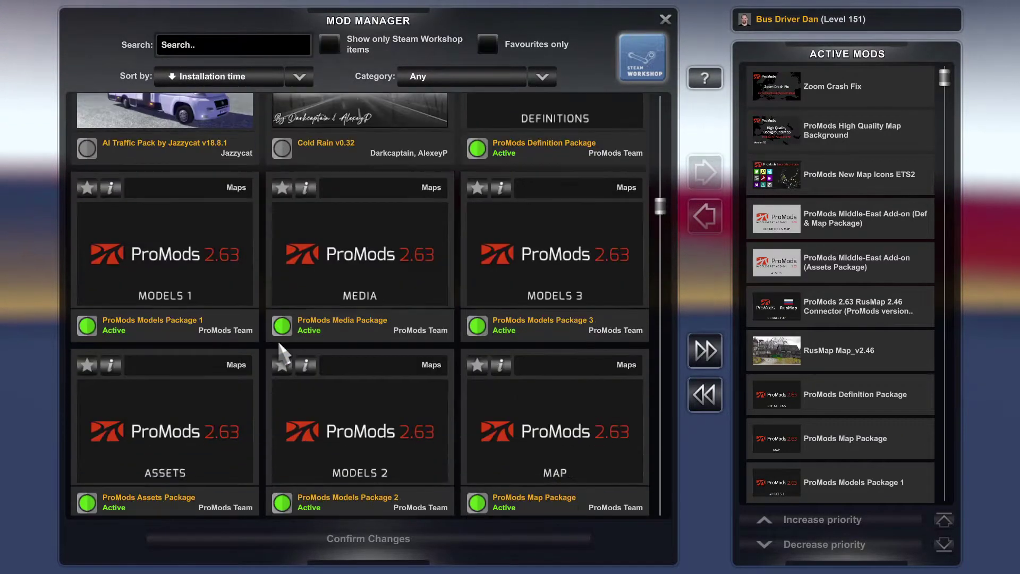
pyautogui.scroll(2, 524, 264)
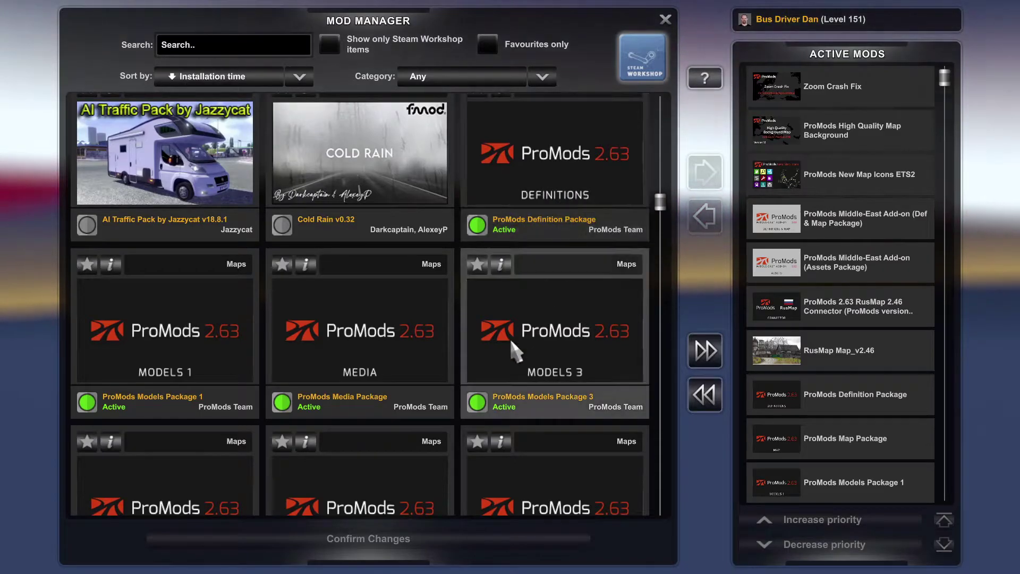
pyautogui.scroll(-3, 490, 486)
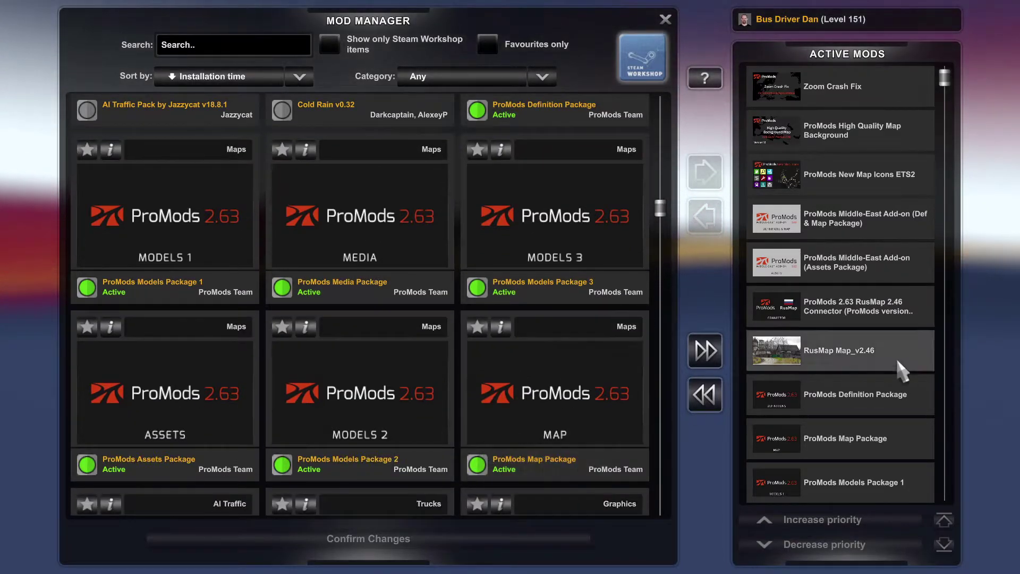
pyautogui.scroll(-7, 850, 393)
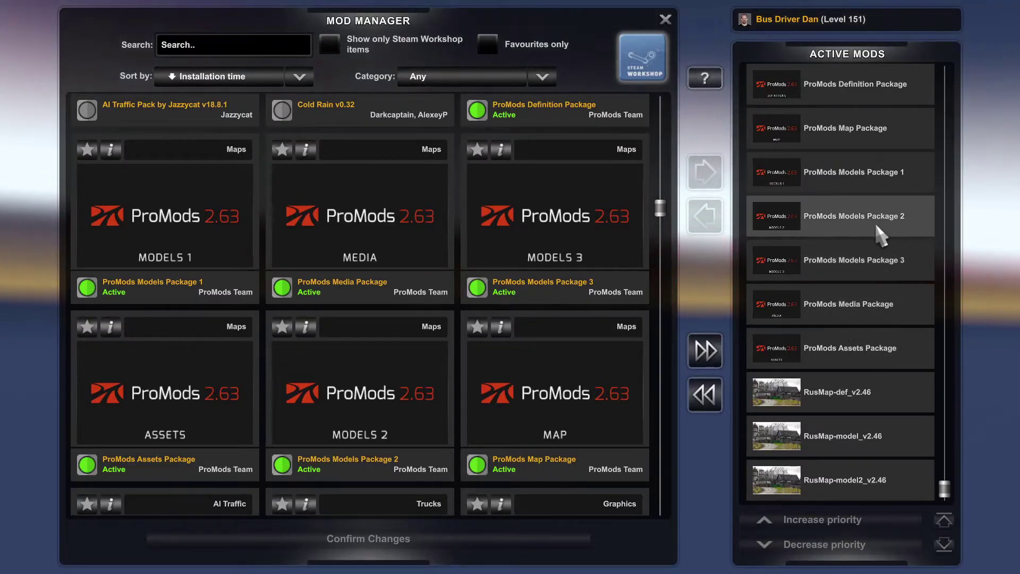
pyautogui.scroll(1, 859, 199)
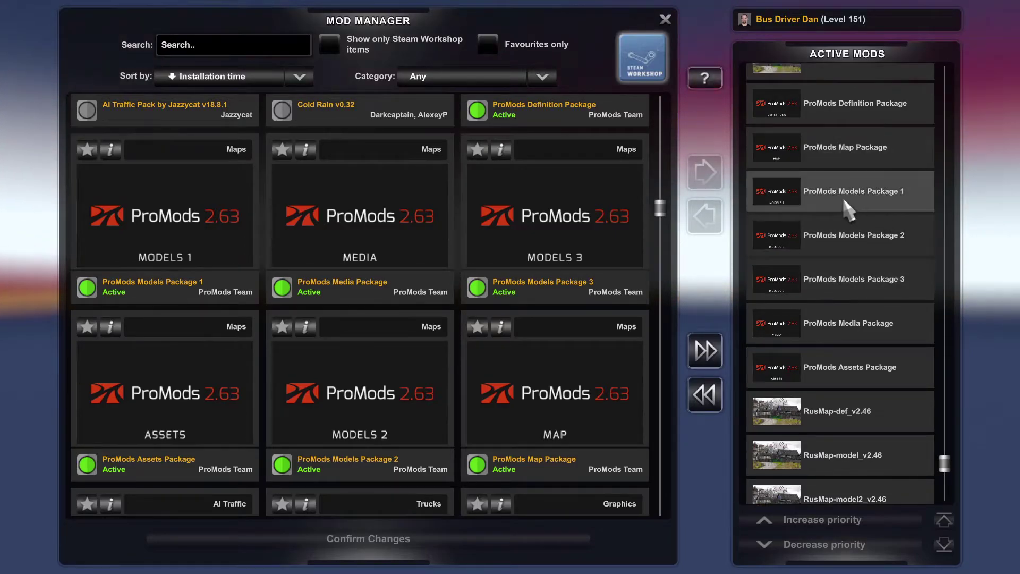
pyautogui.scroll(1, 882, 162)
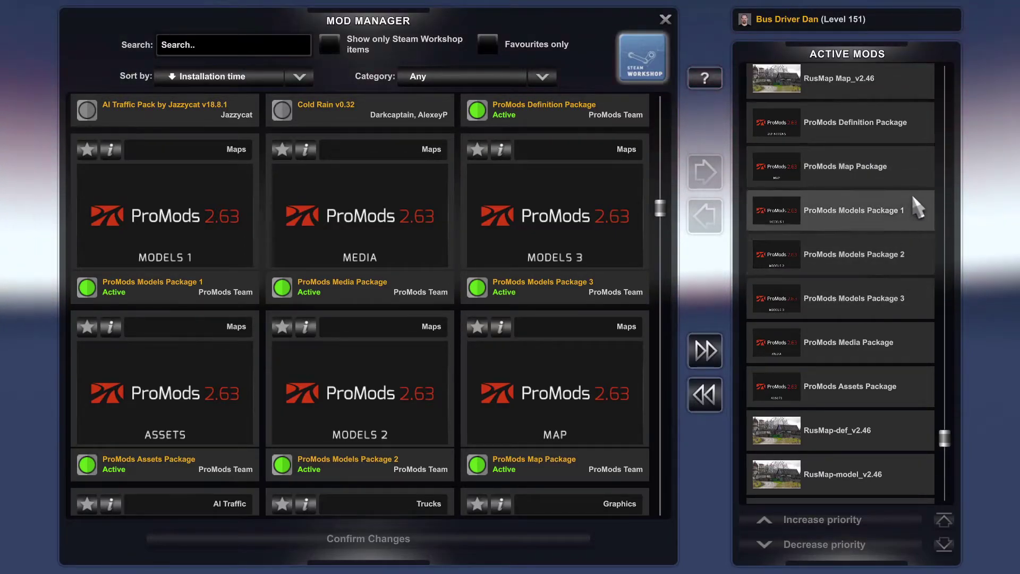
pyautogui.scroll(1, 909, 175)
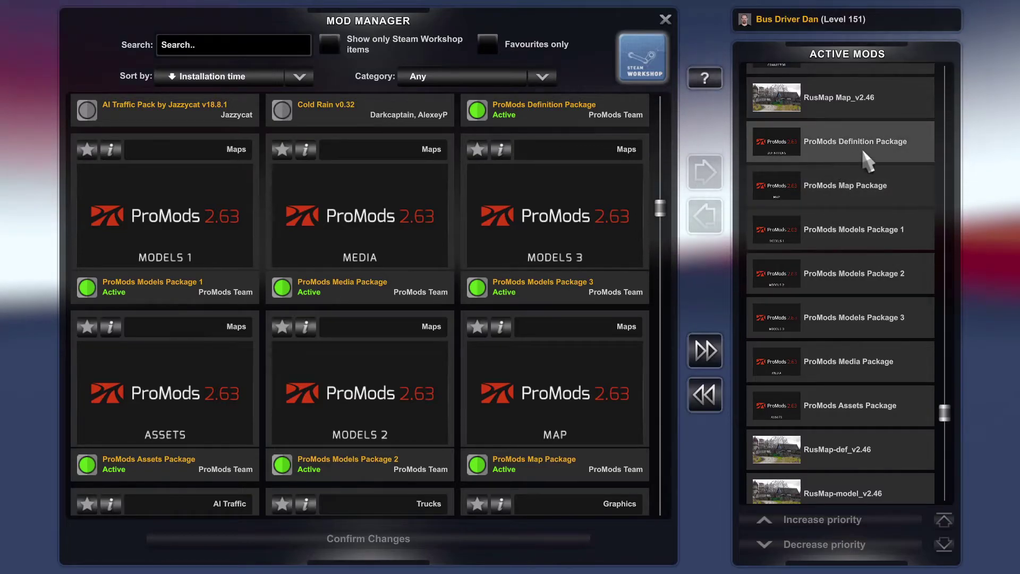
pyautogui.scroll(1, 834, 239)
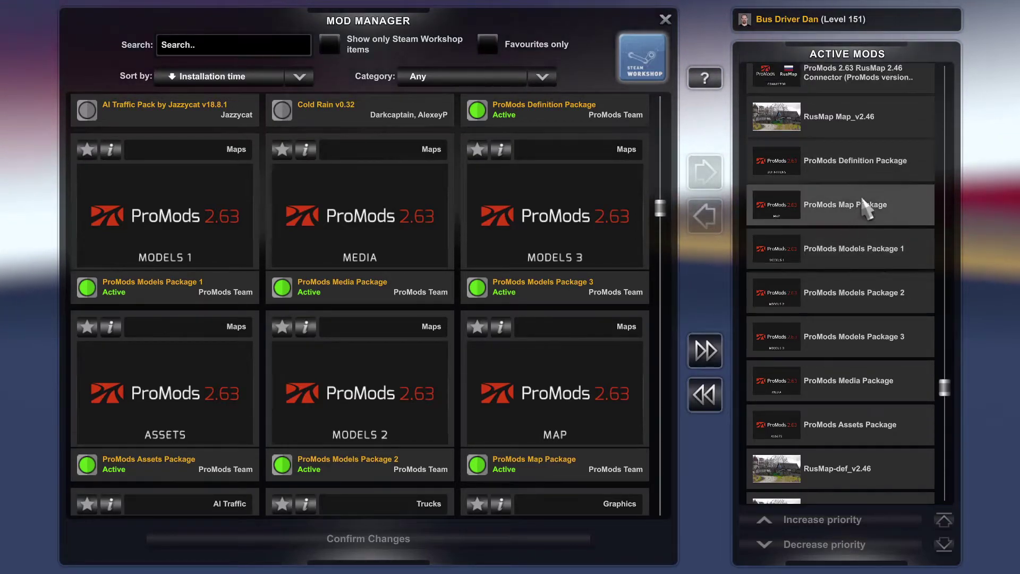
pyautogui.scroll(2, 861, 175)
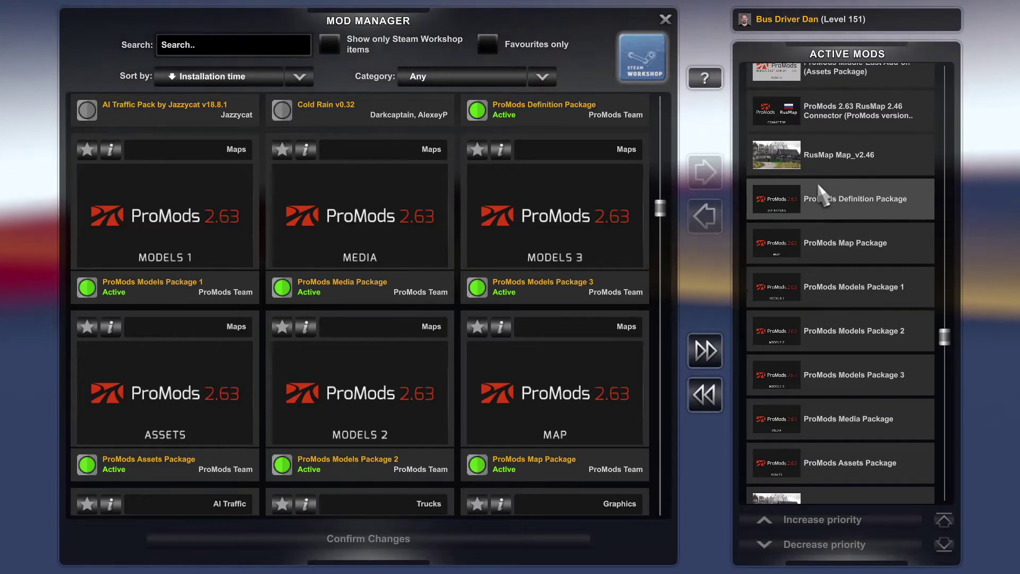
pyautogui.scroll(1, 829, 170)
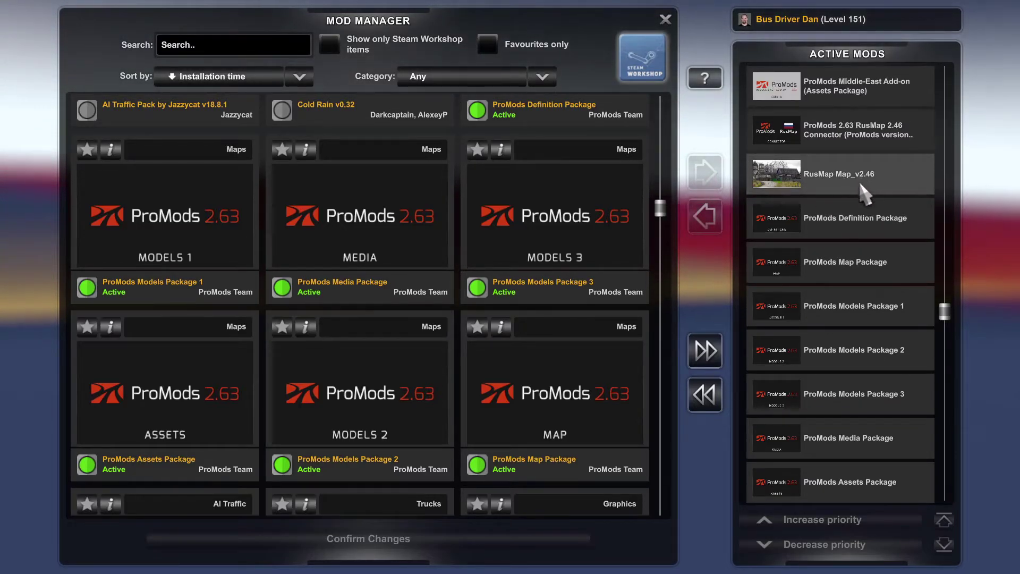
pyautogui.scroll(4, 859, 183)
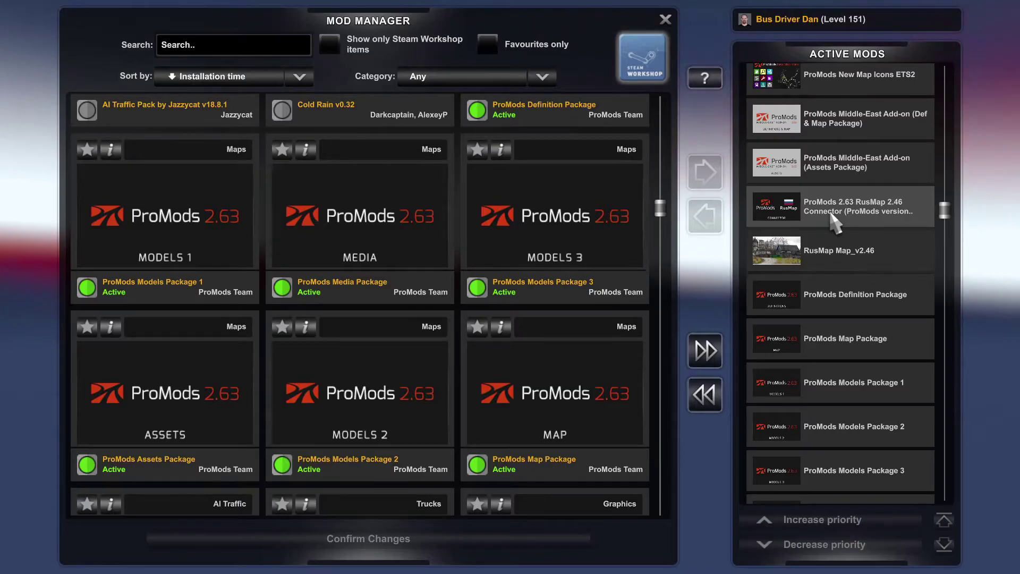
pyautogui.scroll(2, 830, 213)
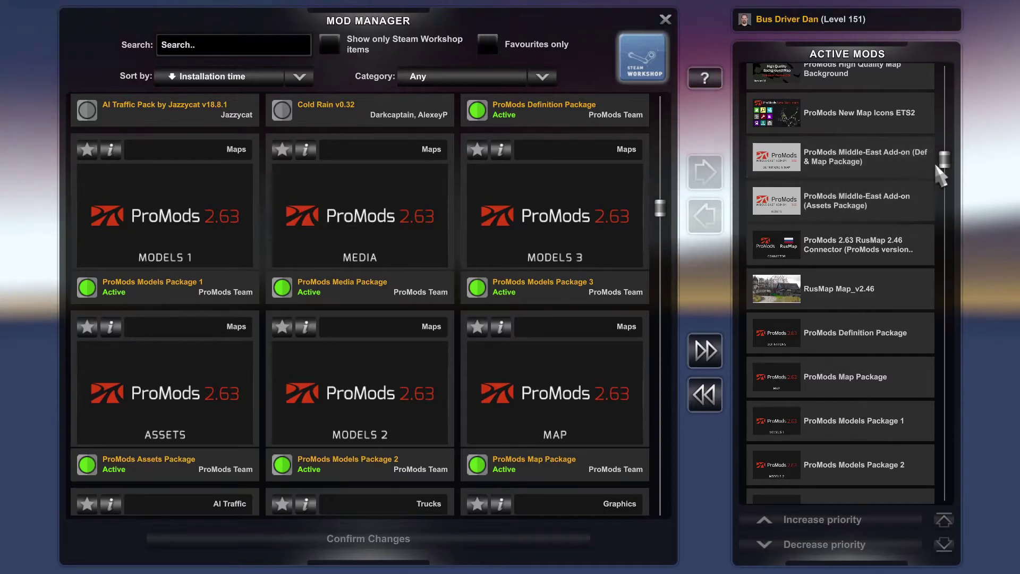
pyautogui.scroll(3, 815, 167)
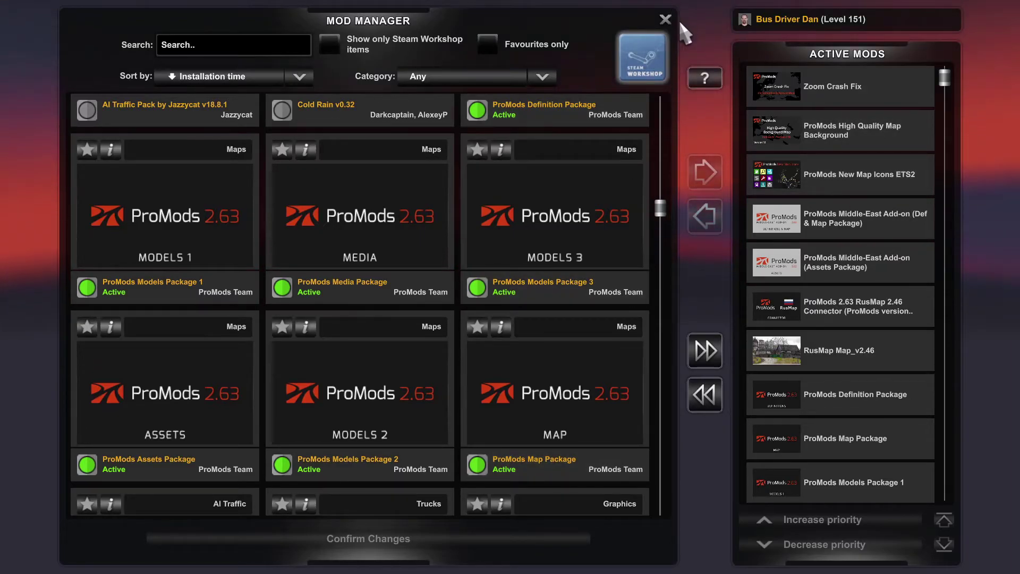
# Close the Mod Manager and load the ProMods 2.63 profile into the garage
pyautogui.click(665, 20)
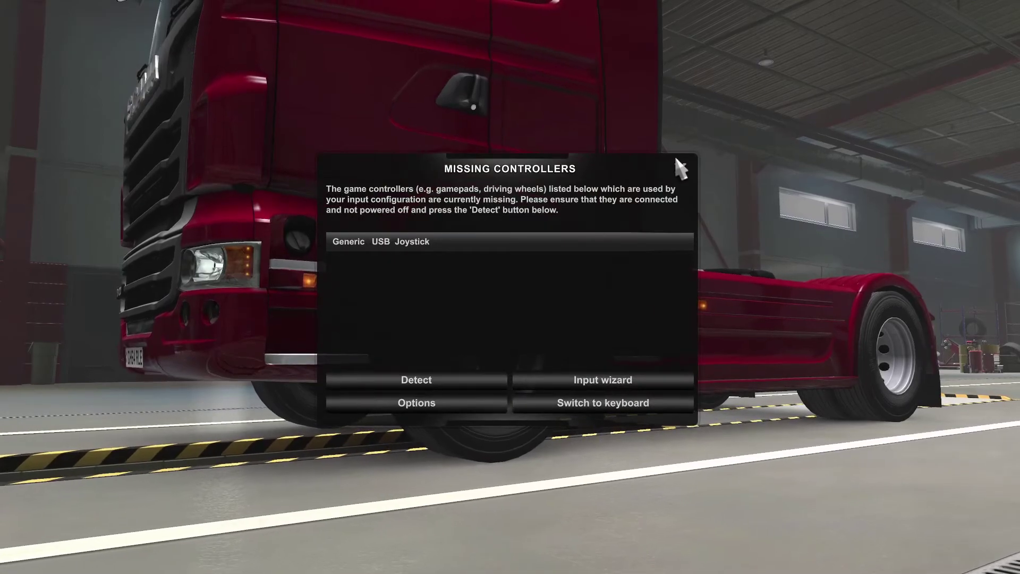
# Dismiss the missing controllers warning, open the world map, and pan north to Svalbard and back to Riga
pyautogui.click(680, 168)
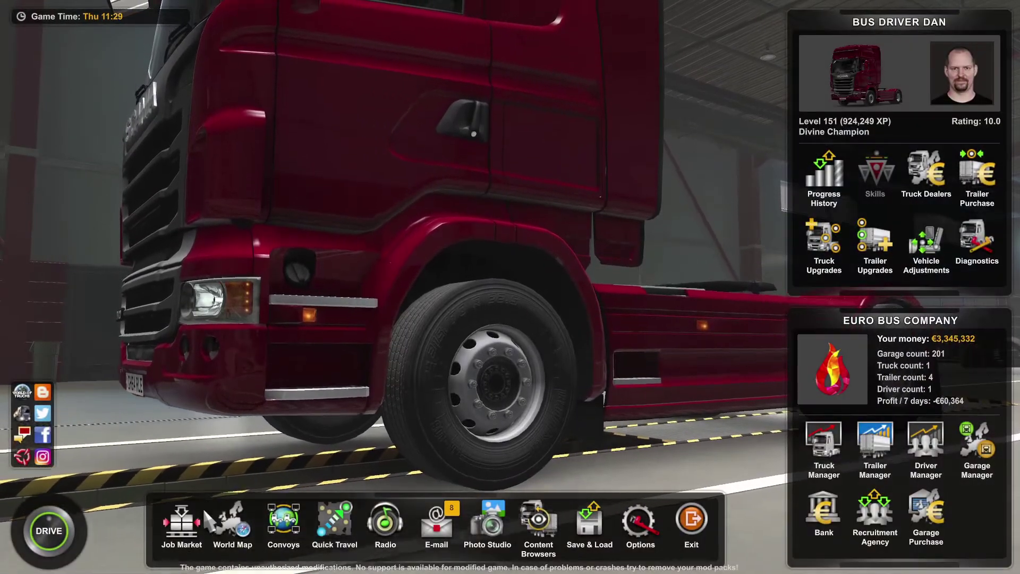
pyautogui.press('m')
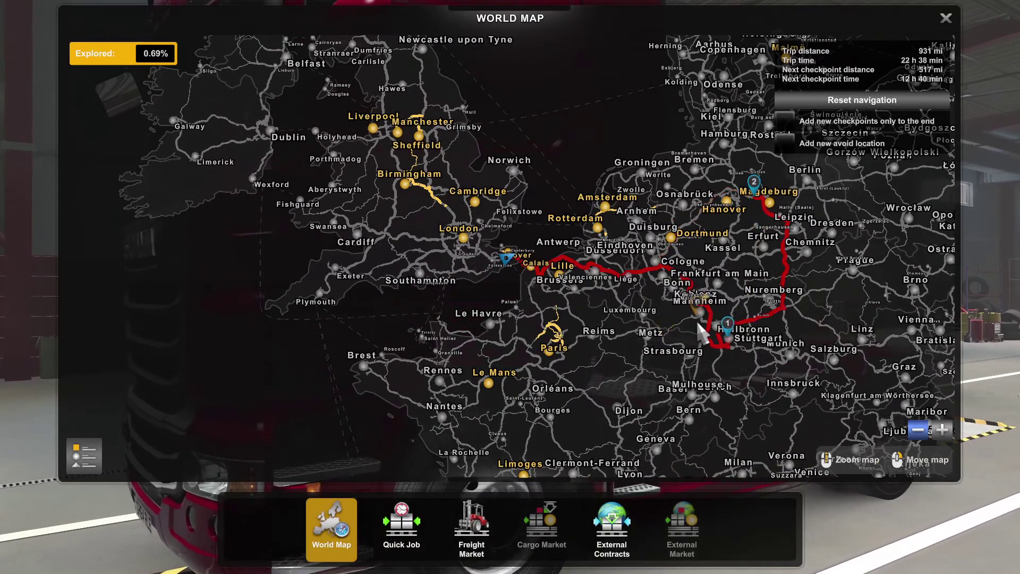
pyautogui.moveTo(698, 322); pyautogui.dragTo(481, 453)
pyautogui.press('Up')
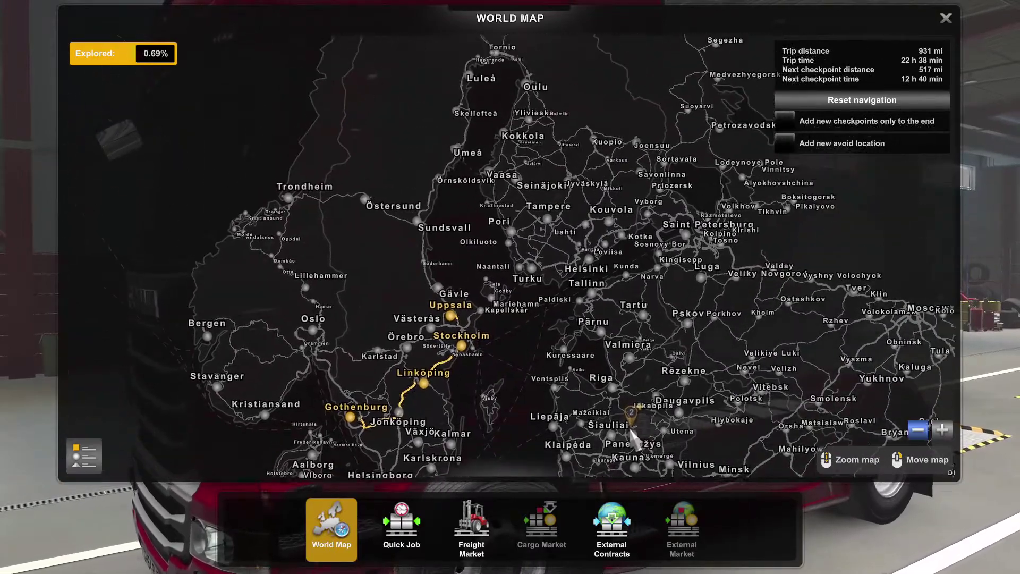
pyautogui.press('Up')
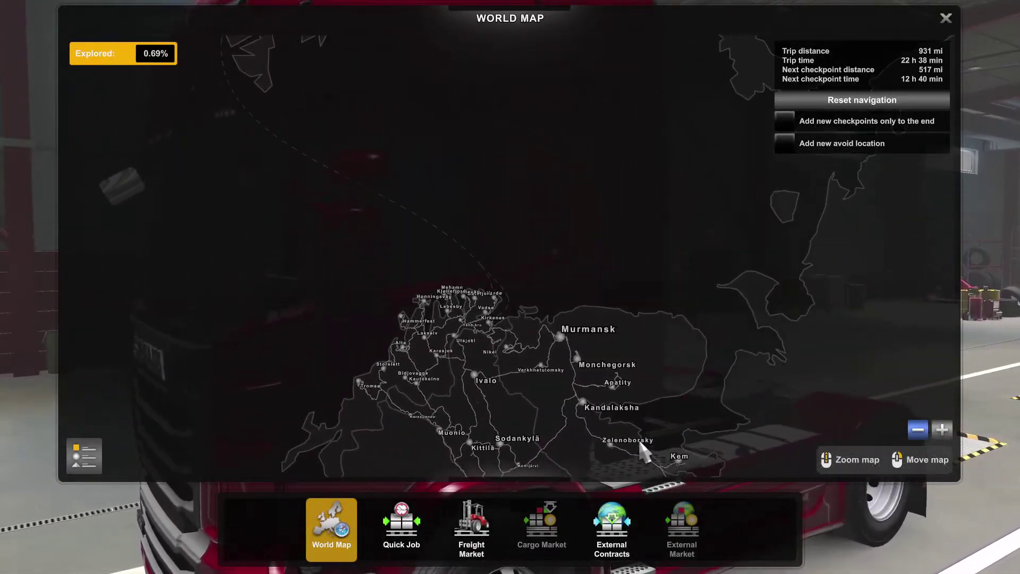
pyautogui.press('Down')
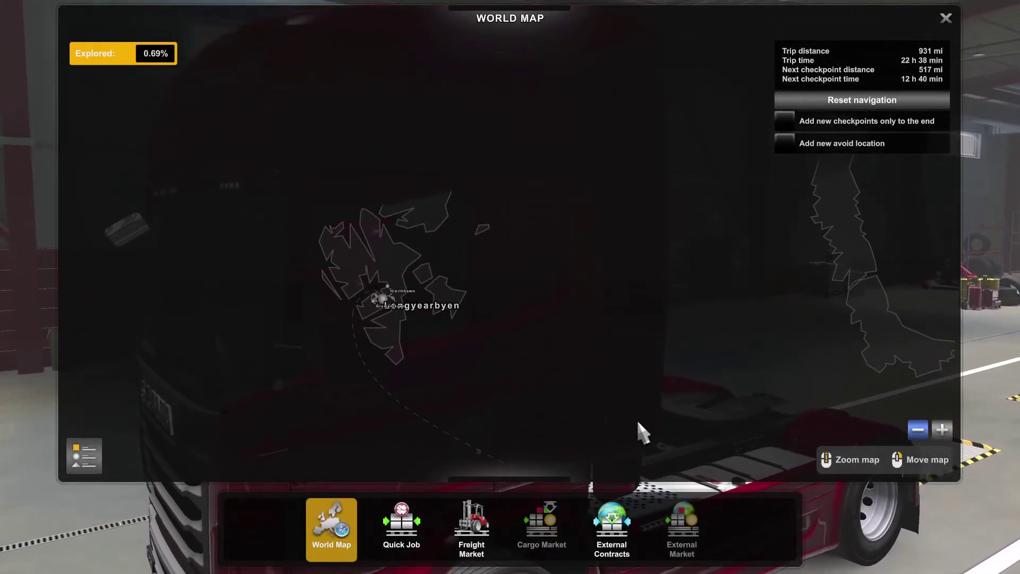
pyautogui.press('Down')
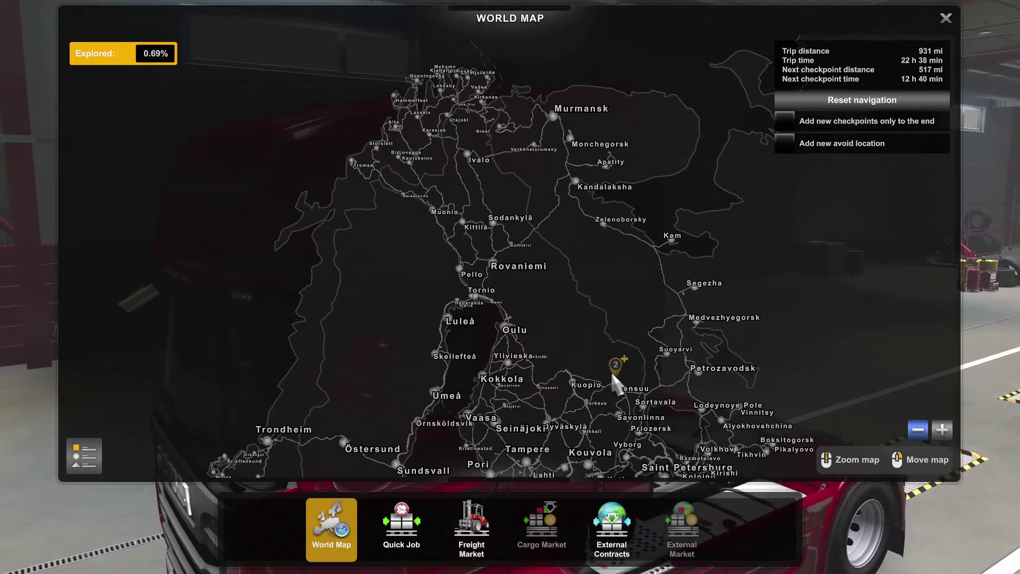
pyautogui.press('Down')
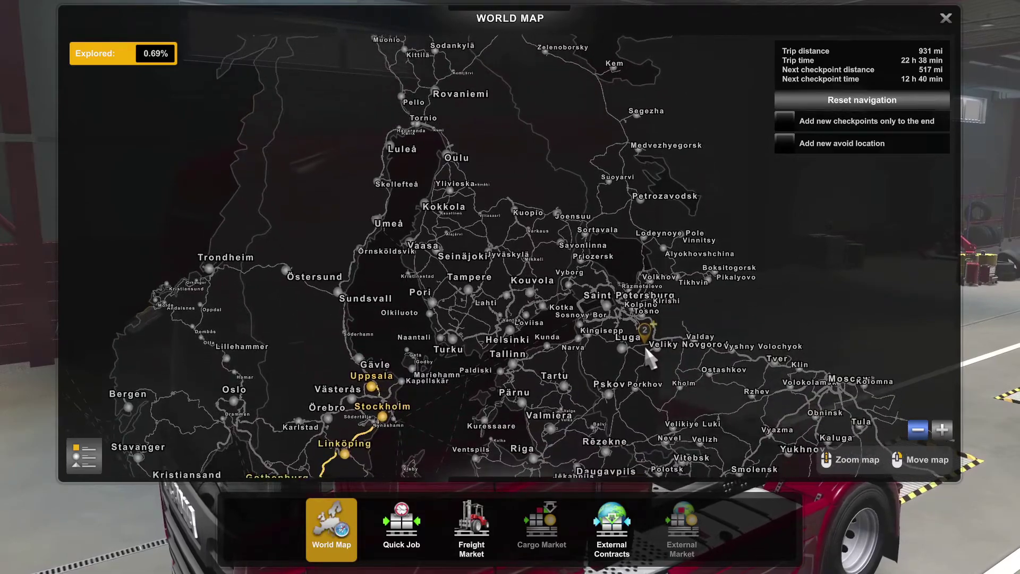
# Pan east across Russia to Volgograd, then south via the Balkans and Turkey to Israel and Eilat
pyautogui.press('Down')
pyautogui.press('Right')
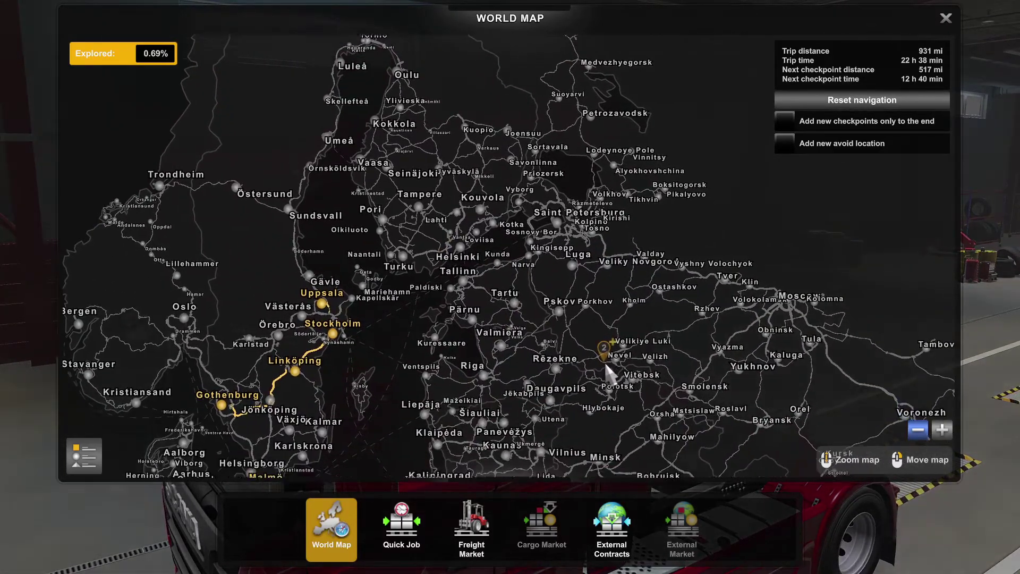
pyautogui.press('Right')
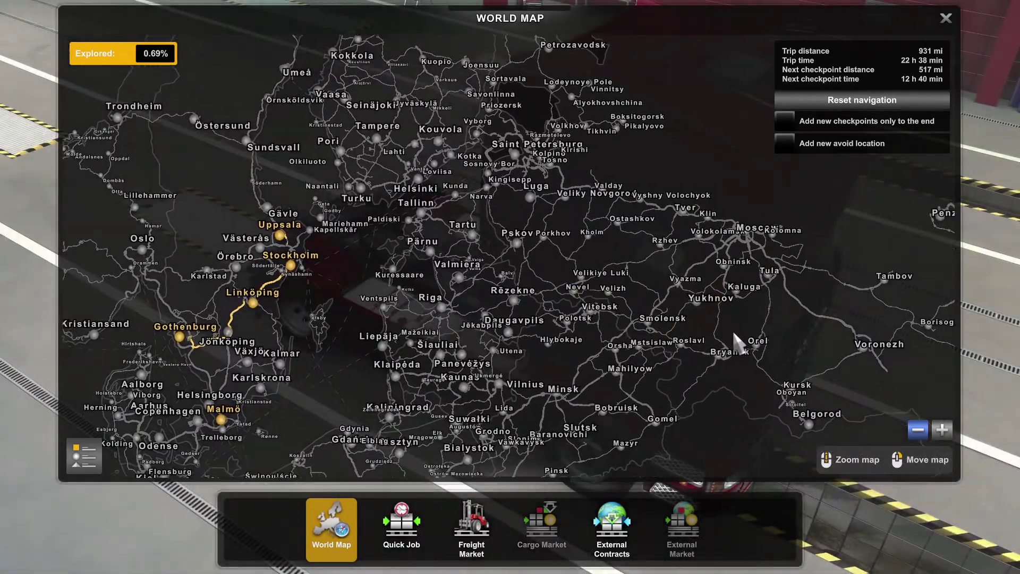
pyautogui.press('Right')
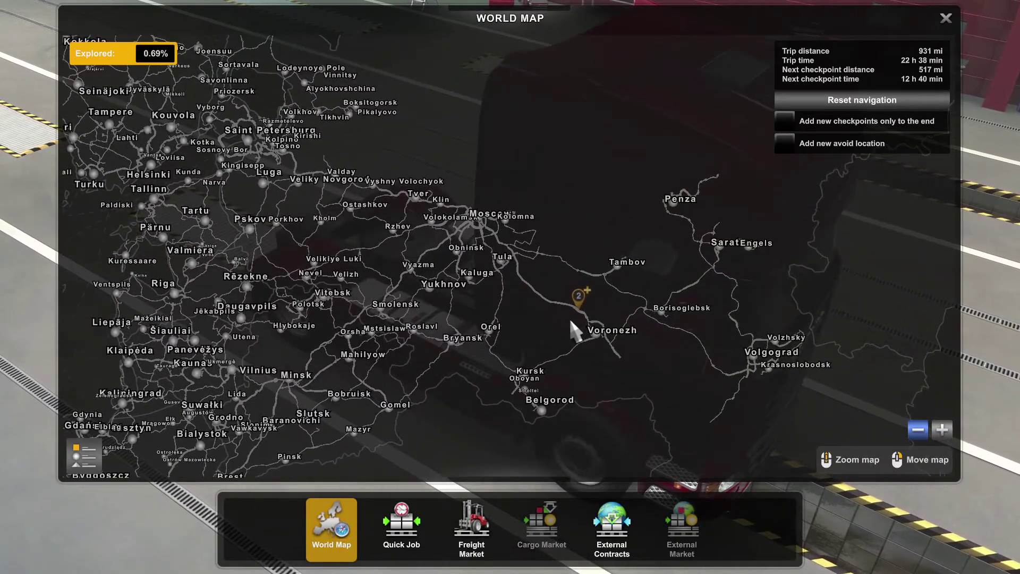
pyautogui.press('Down')
pyautogui.press('Left')
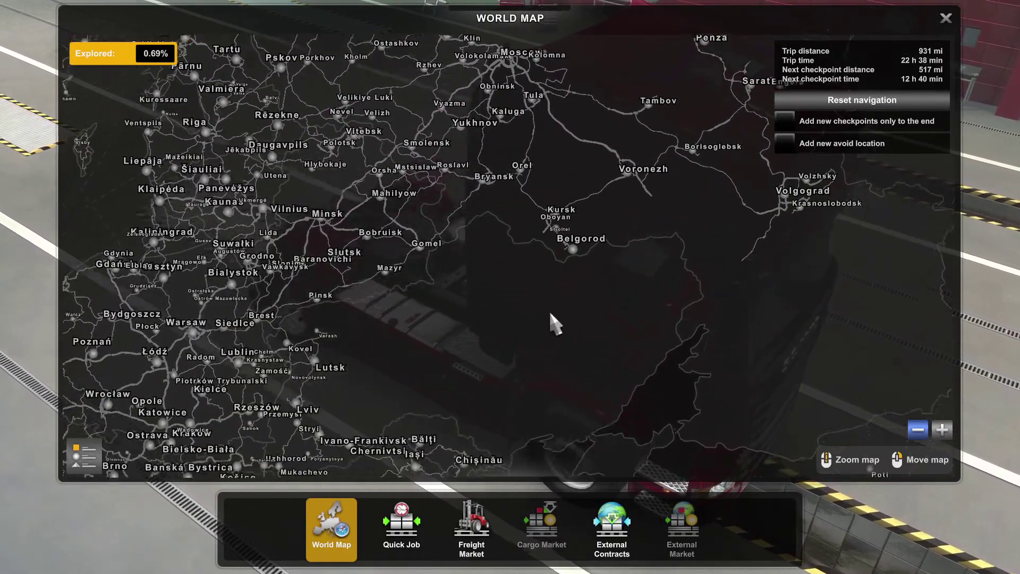
pyautogui.press('Down')
pyautogui.press('Left')
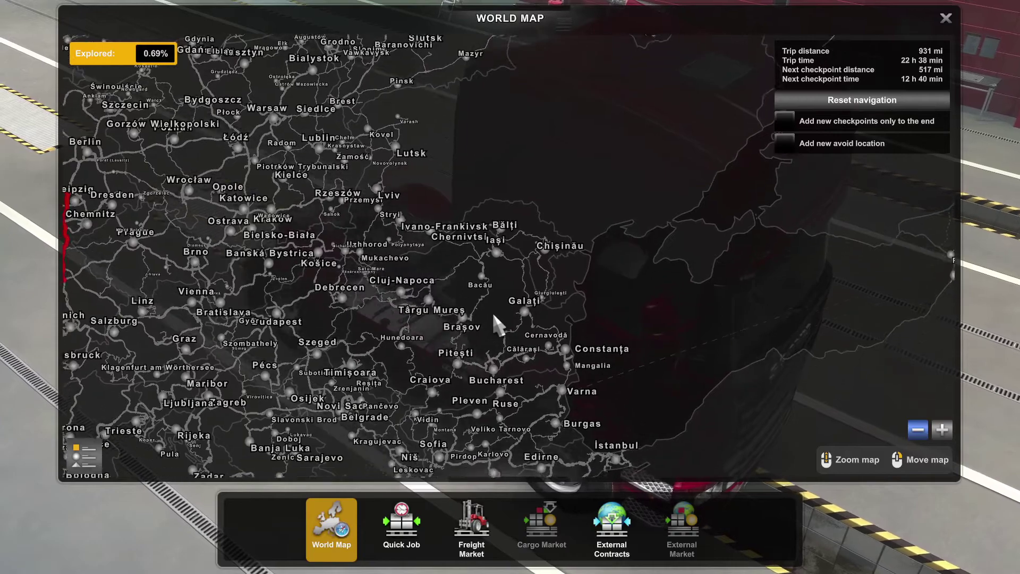
pyautogui.press('Down')
pyautogui.press('Right')
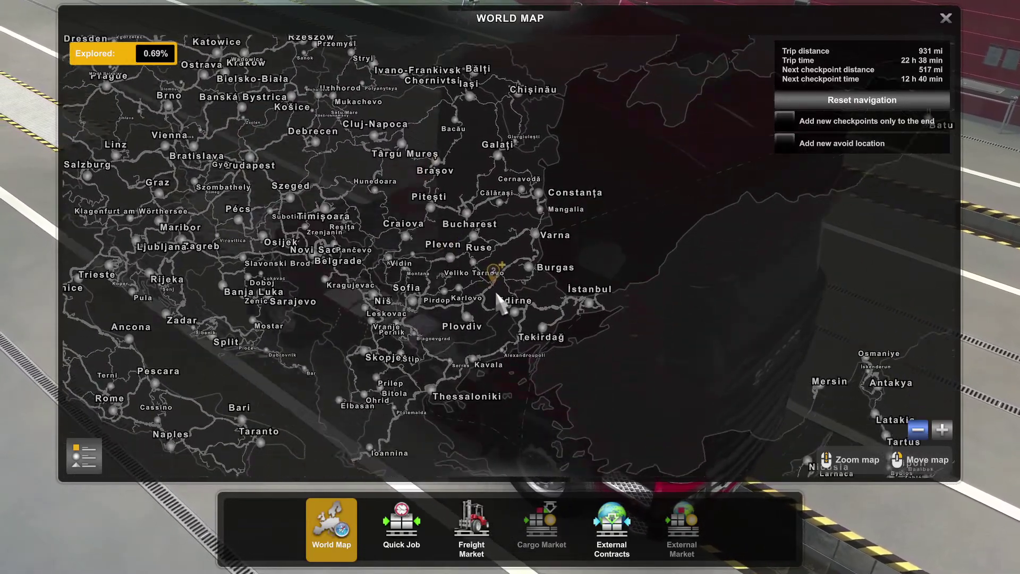
pyautogui.press('Down')
pyautogui.press('Right')
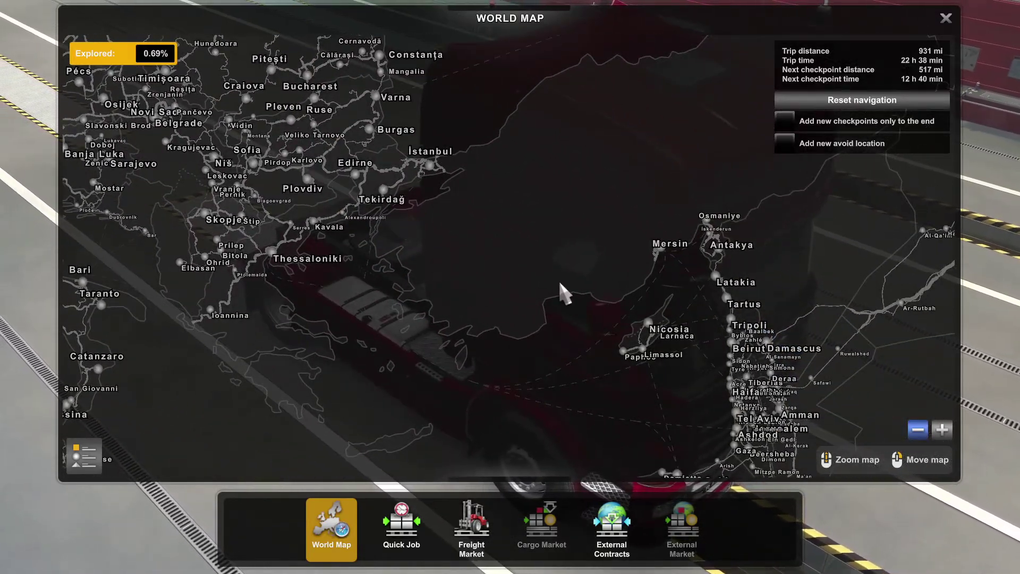
pyautogui.press('Down')
pyautogui.press('Right')
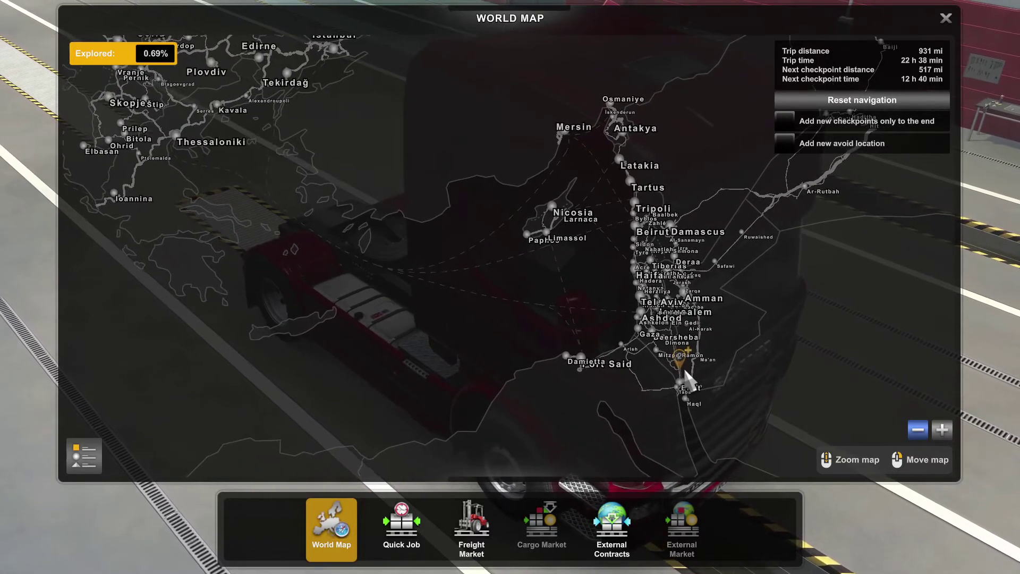
# Pan the map west over Italy, France and Sardinia to Spain and Lisbon
pyautogui.press('Up')
pyautogui.press('Left')
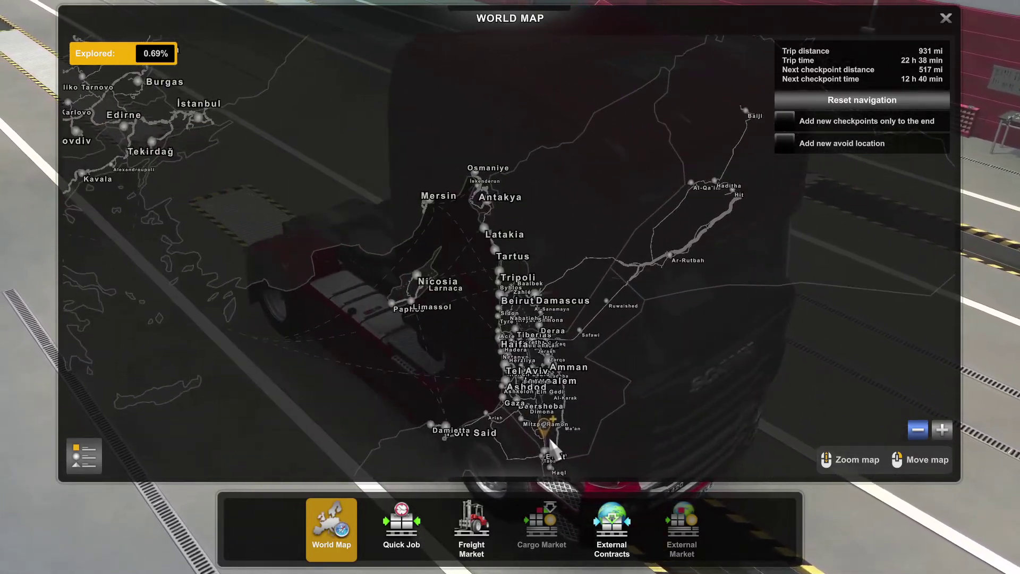
pyautogui.press('Left')
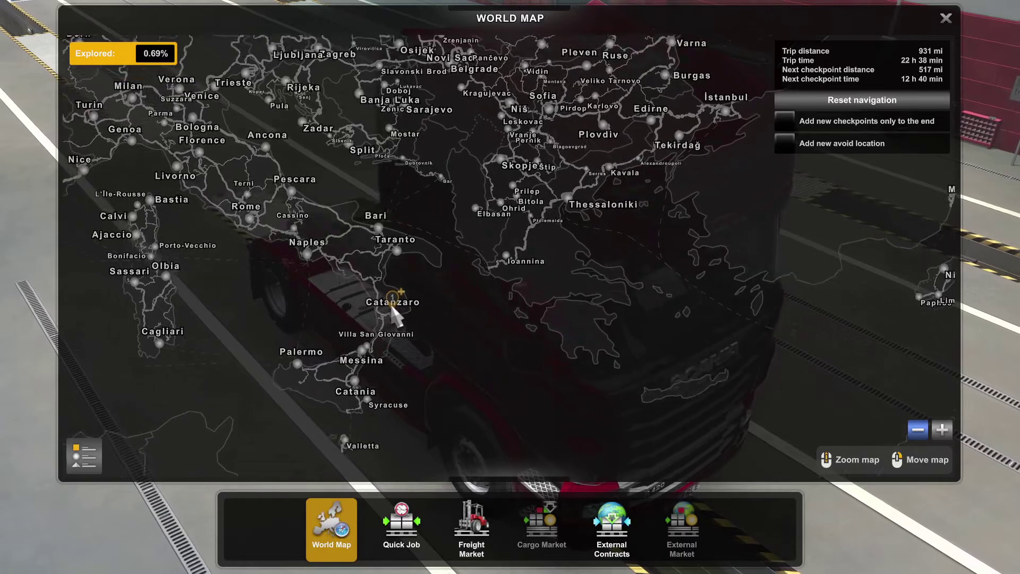
pyautogui.press('Left')
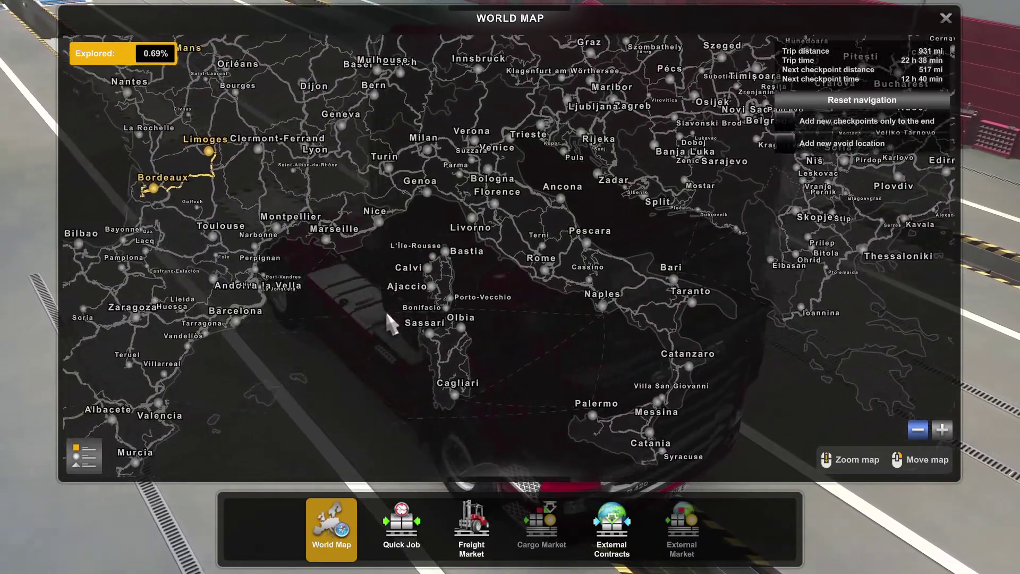
pyautogui.press('Down')
pyautogui.press('Left')
pyautogui.press('Down')
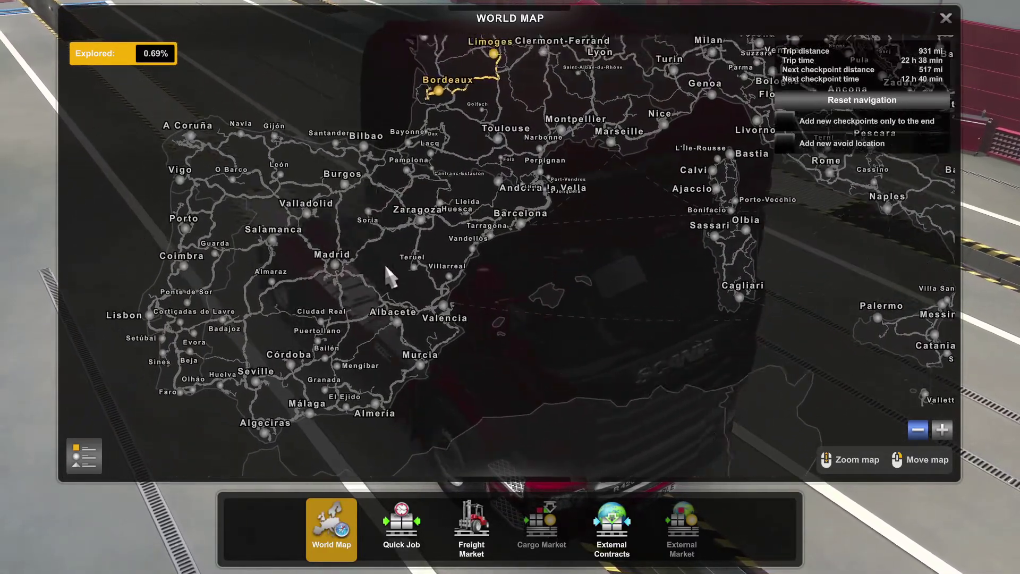
# Pan north past Britain and Scotland to Iceland and the Faroes, recentring on Scandinavia
pyautogui.press('Up')
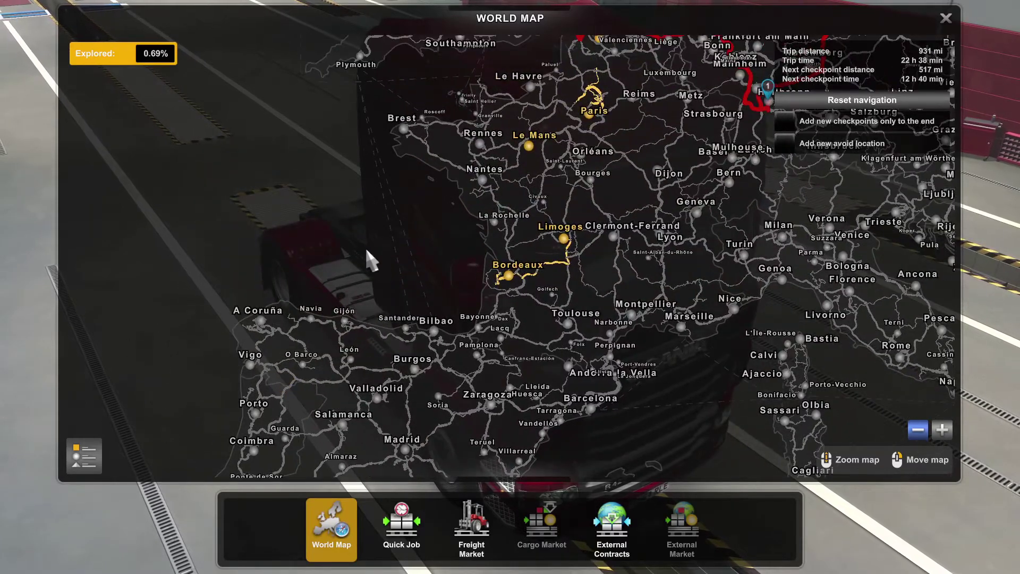
pyautogui.press('Up')
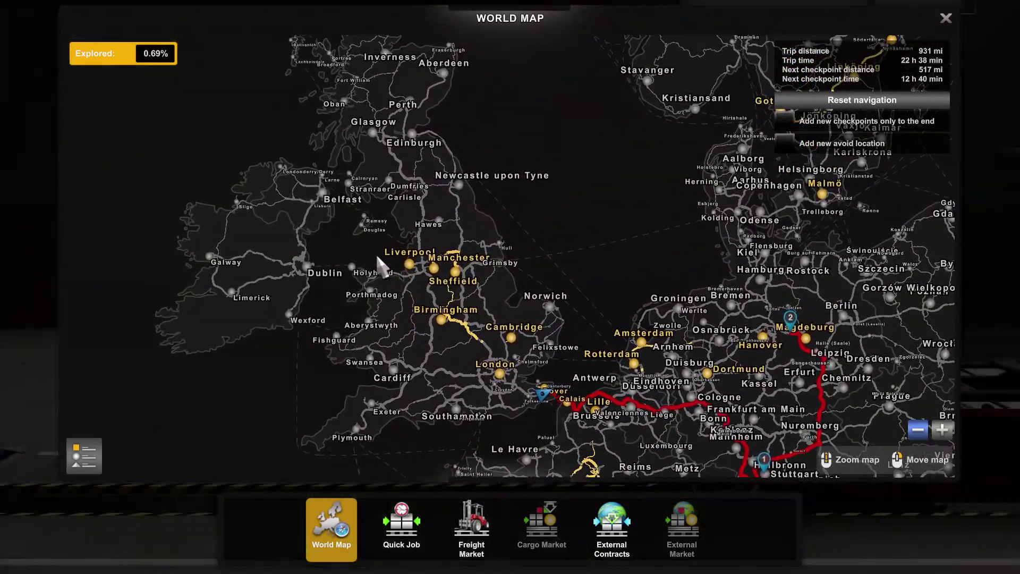
pyautogui.press('Up')
pyautogui.press('Left')
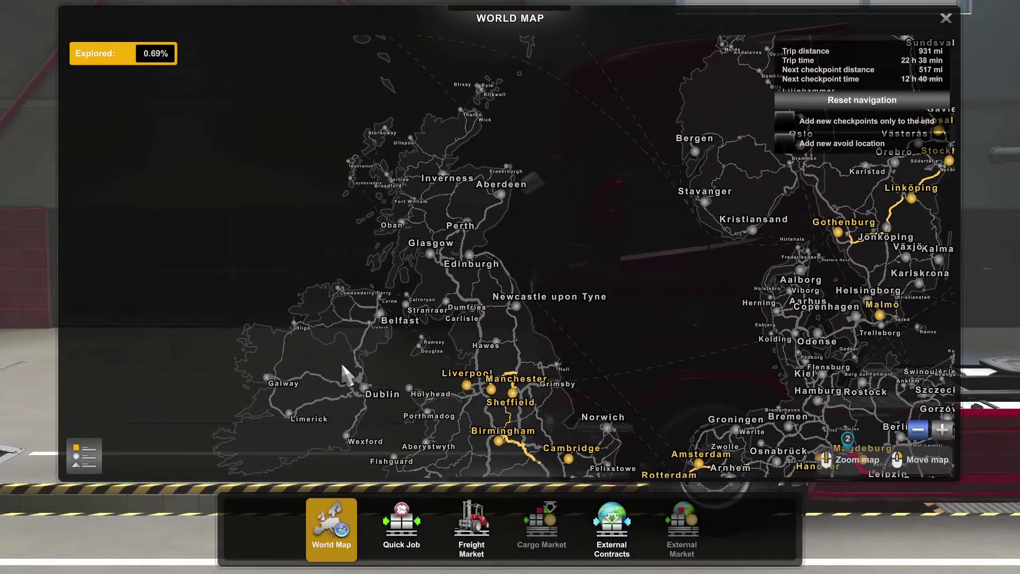
pyautogui.press('Up')
pyautogui.press('Left')
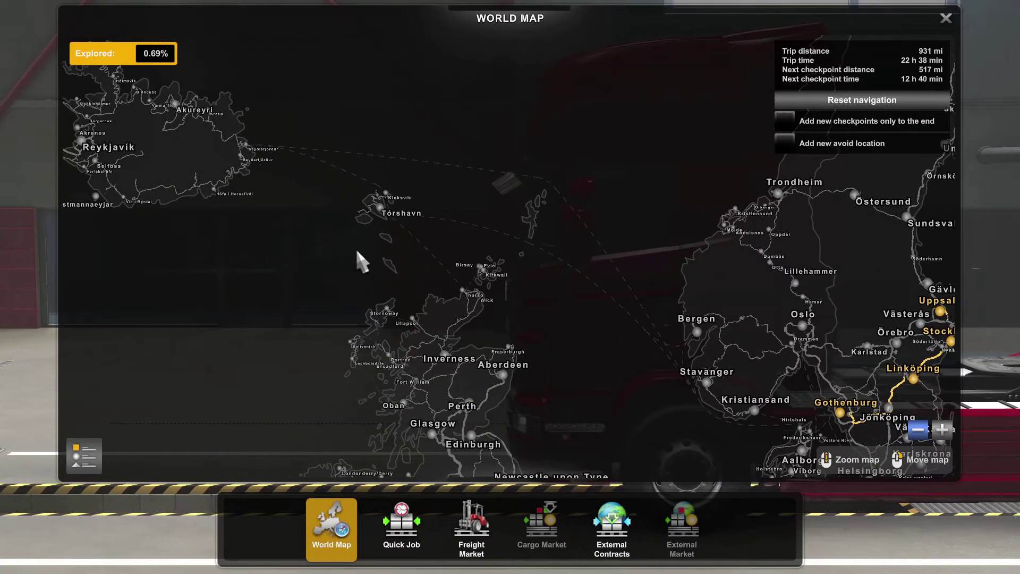
pyautogui.press('Up')
pyautogui.press('Left')
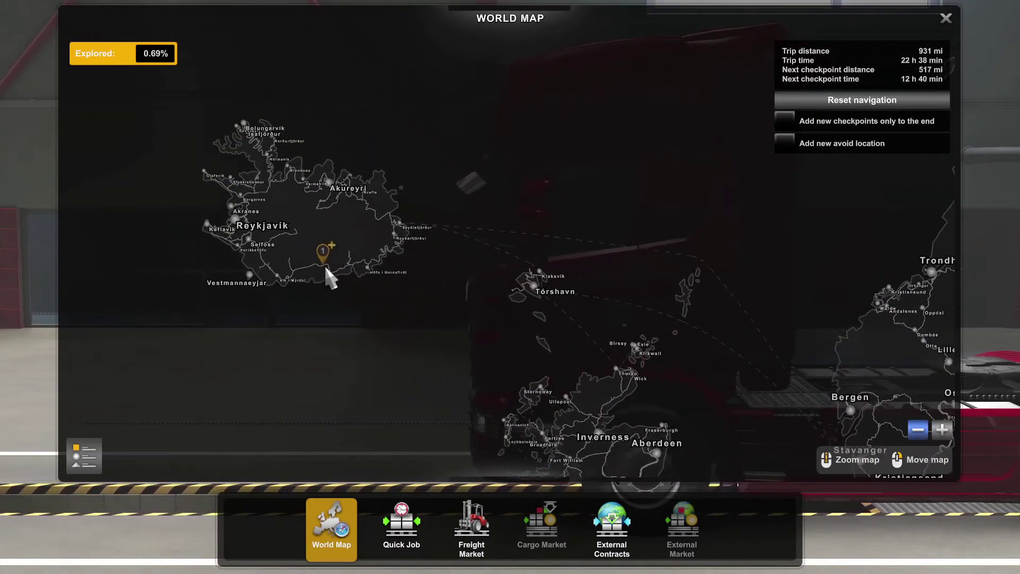
pyautogui.press('Up')
pyautogui.press('Left')
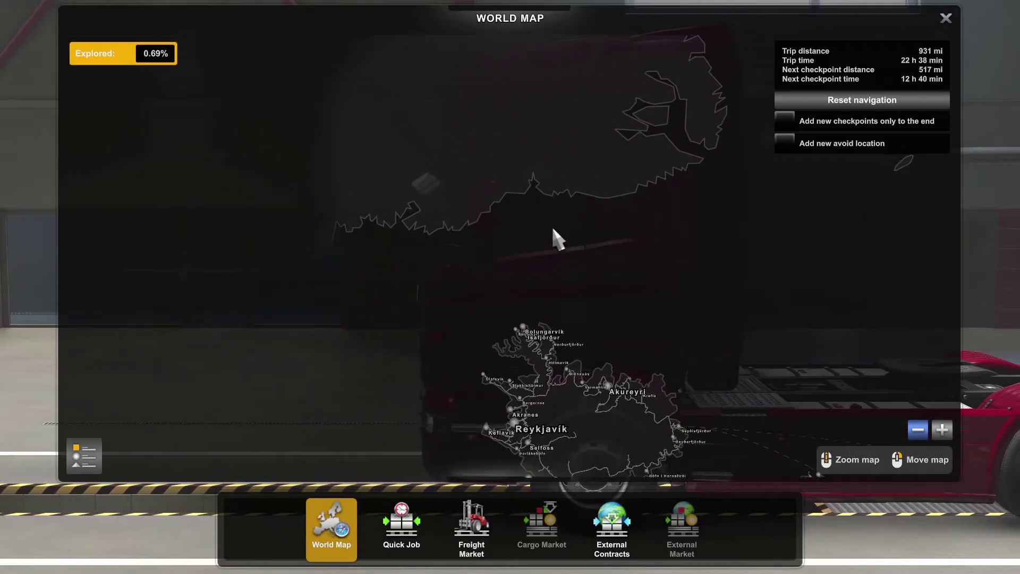
pyautogui.moveTo(557, 234); pyautogui.dragTo(114, 152)
# Pan south-east via Turkey to Cyprus and Israel, then north to the Black Sea and Batumi
pyautogui.press('Down')
pyautogui.press('Right')
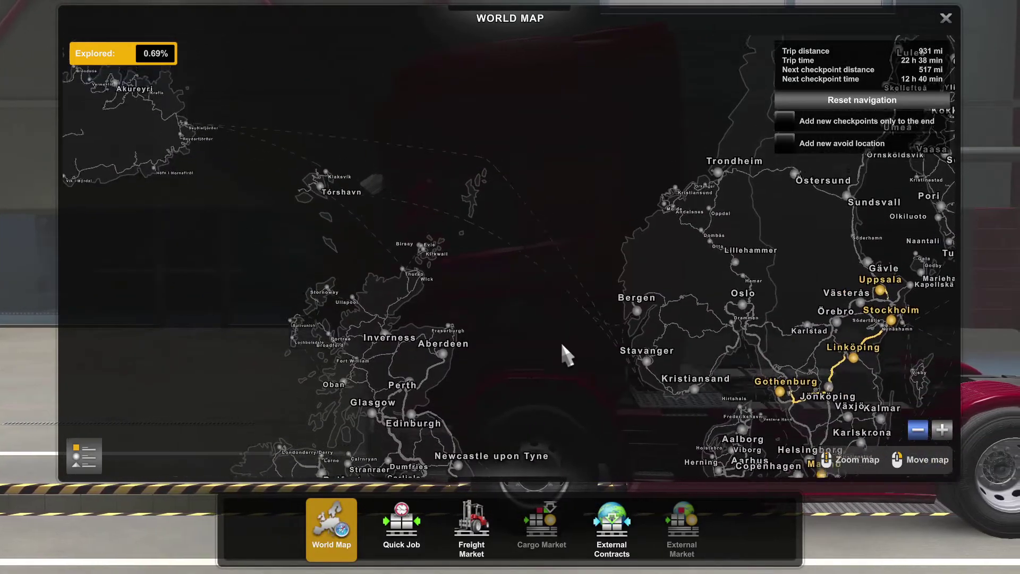
pyautogui.press('Down')
pyautogui.press('Right')
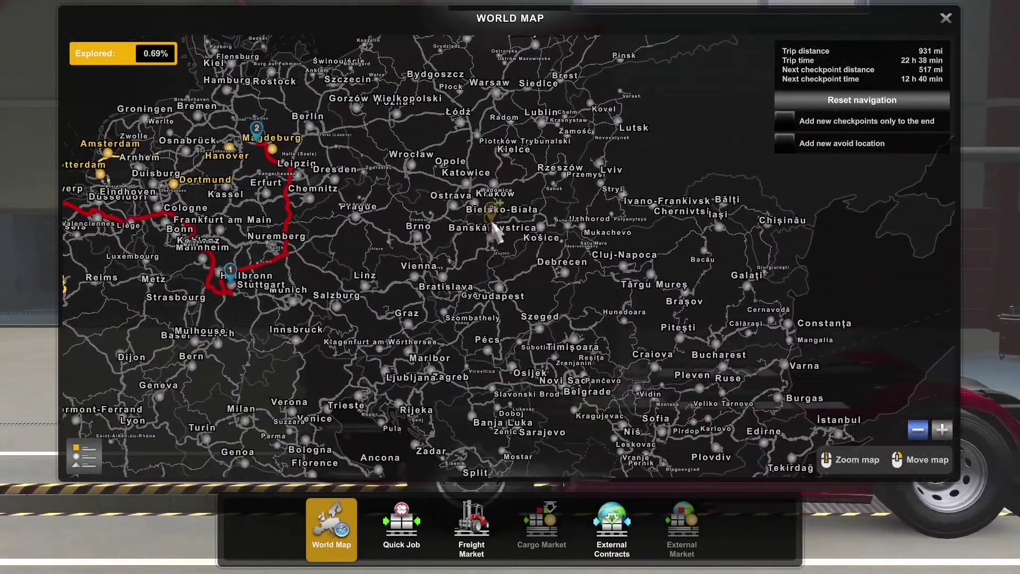
pyautogui.press('Down')
pyautogui.press('Right')
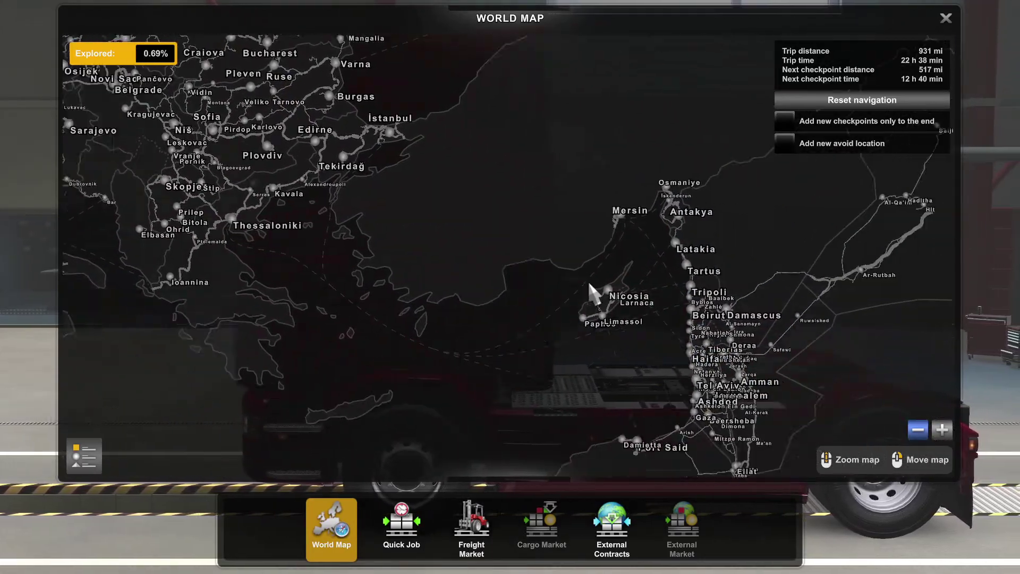
pyautogui.press('Up')
pyautogui.press('Left')
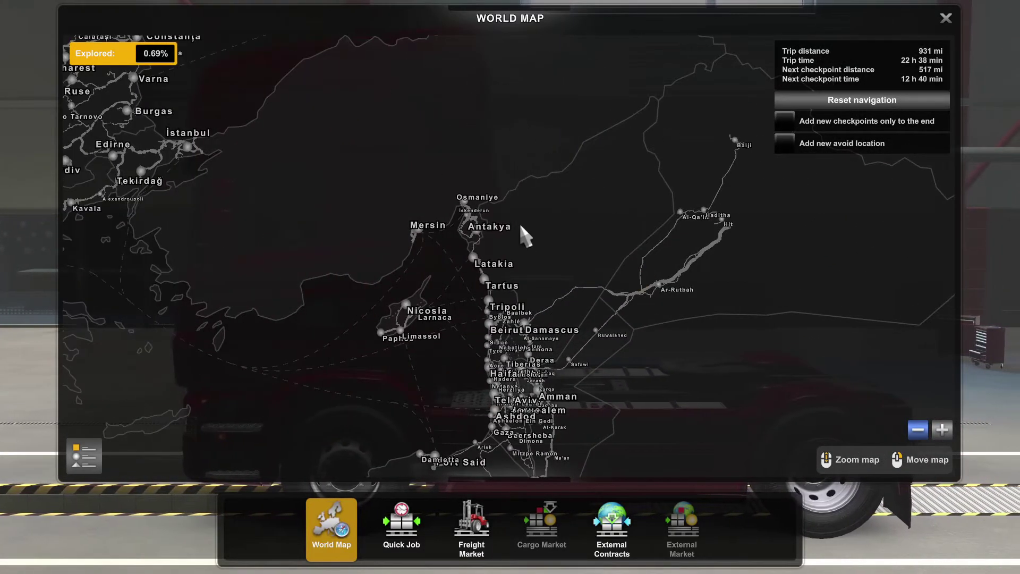
pyautogui.press('Up')
pyautogui.press('Right')
# Survey western Russia, Belarus, the Baltics and Finland, finishing back over central Europe
pyautogui.press('Up')
pyautogui.press('Left')
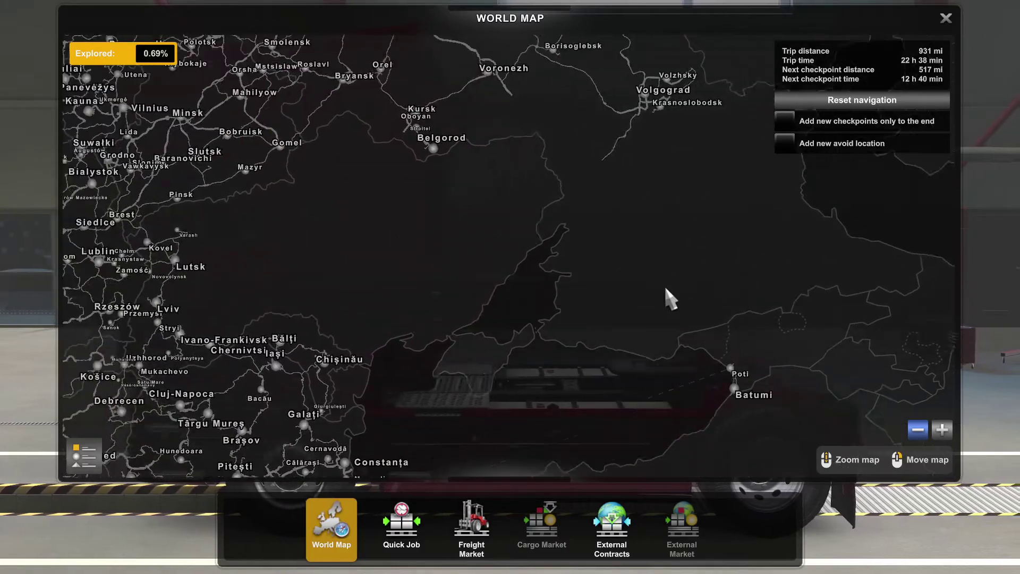
pyautogui.press('Down')
pyautogui.press('Left')
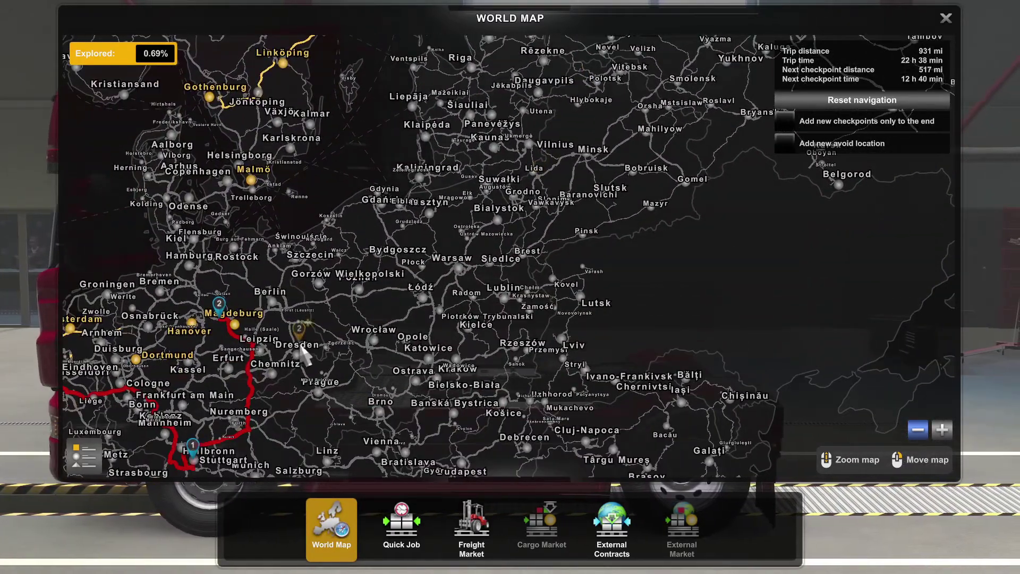
pyautogui.press('Up')
pyautogui.press('Right')
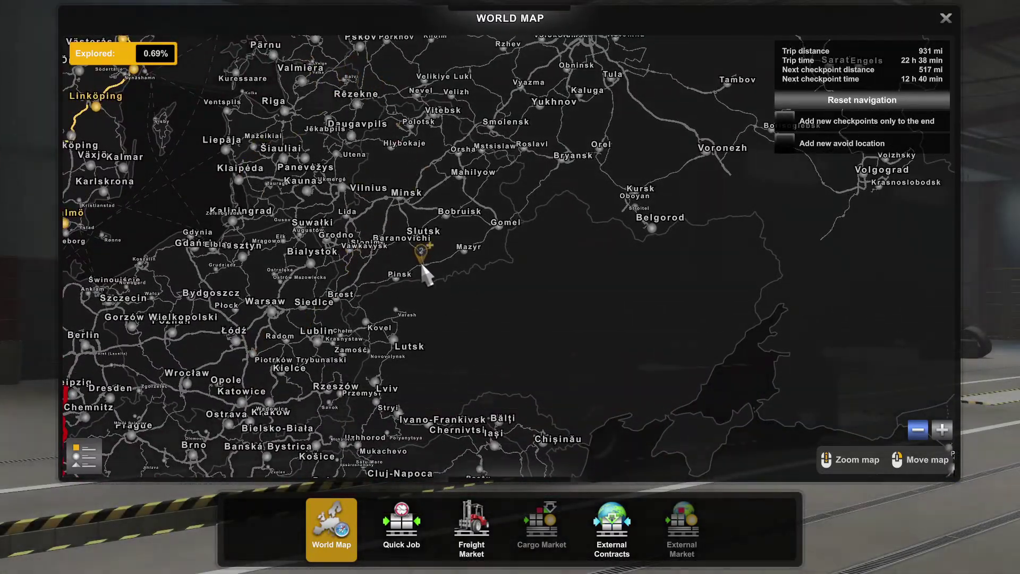
pyautogui.press('Up')
pyautogui.press('Left')
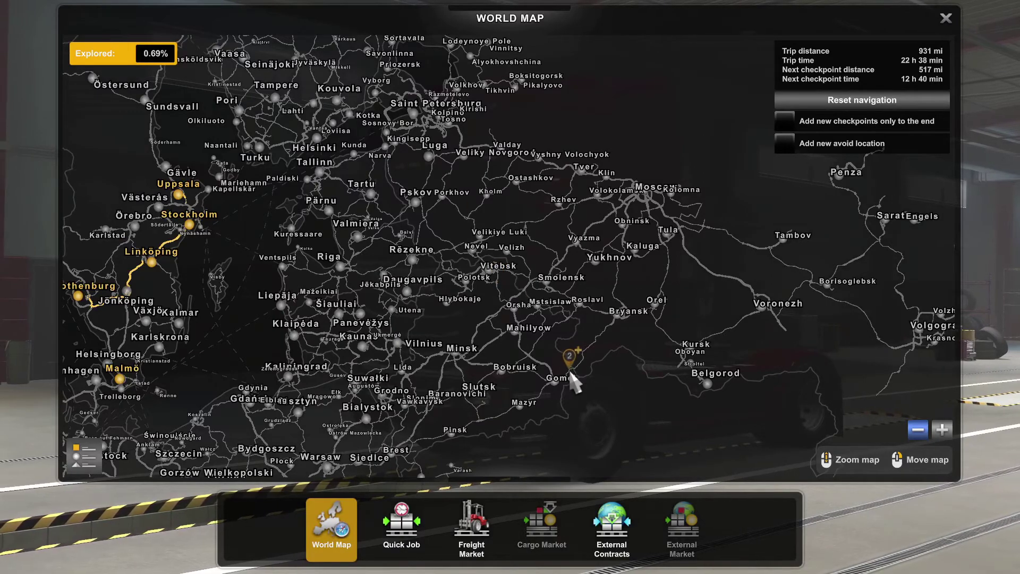
pyautogui.press('Down')
pyautogui.press('Right')
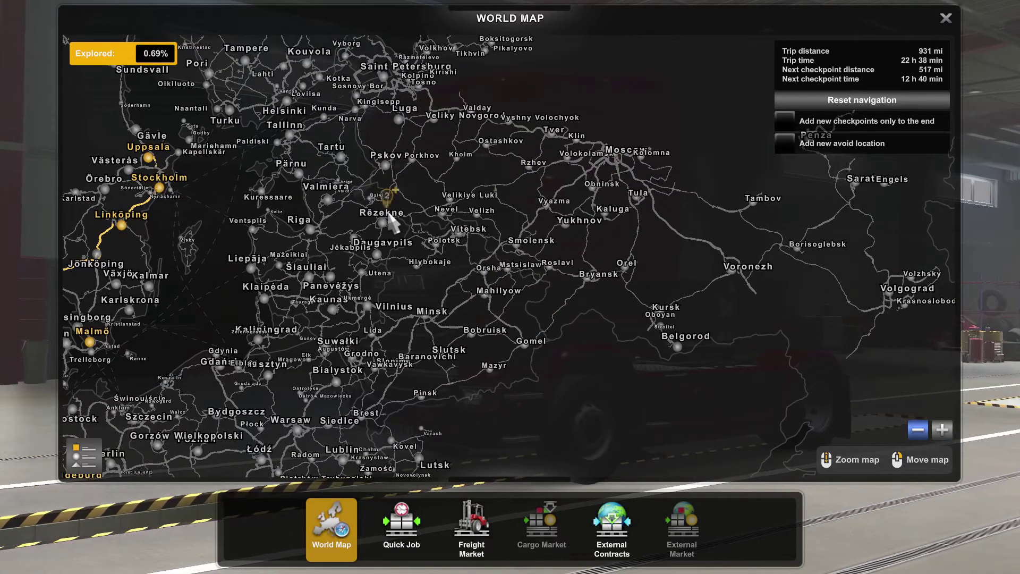
pyautogui.press('Up')
pyautogui.press('Left')
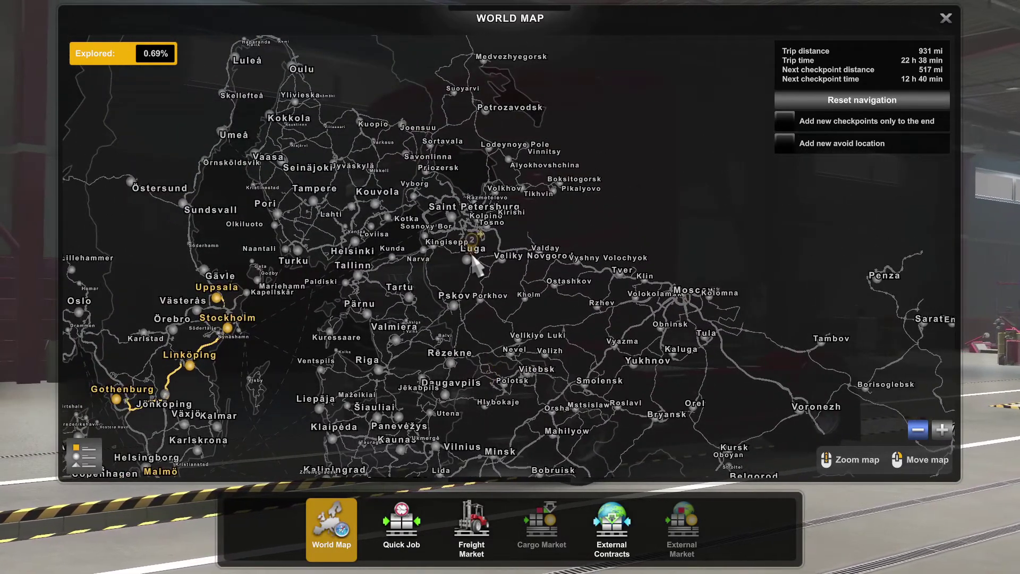
pyautogui.press('Down')
pyautogui.press('Left')
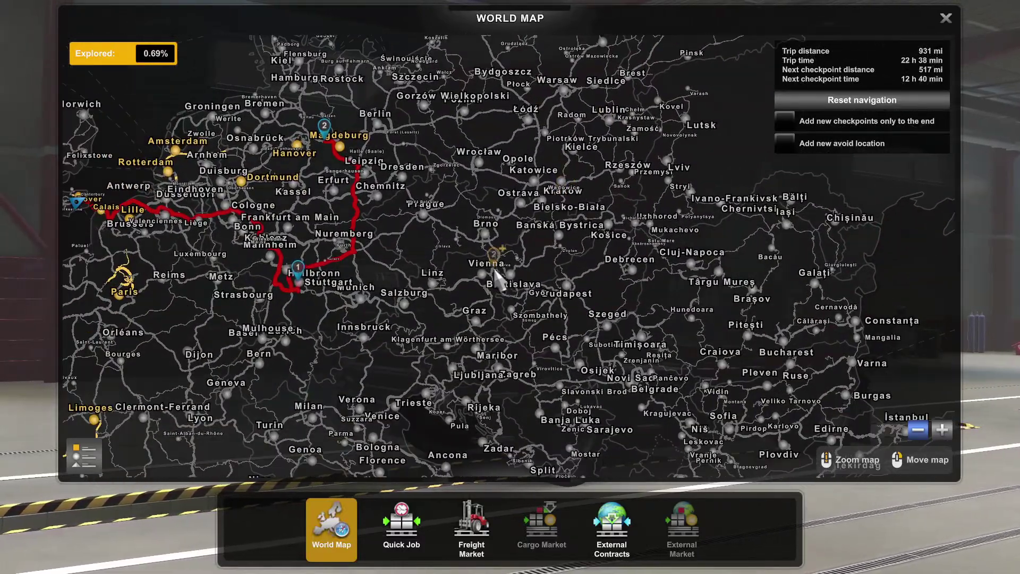
# Move the map from central Europe east to western Russia, then south to Romania and the Black Sea
pyautogui.press('Down')
pyautogui.press('Left')
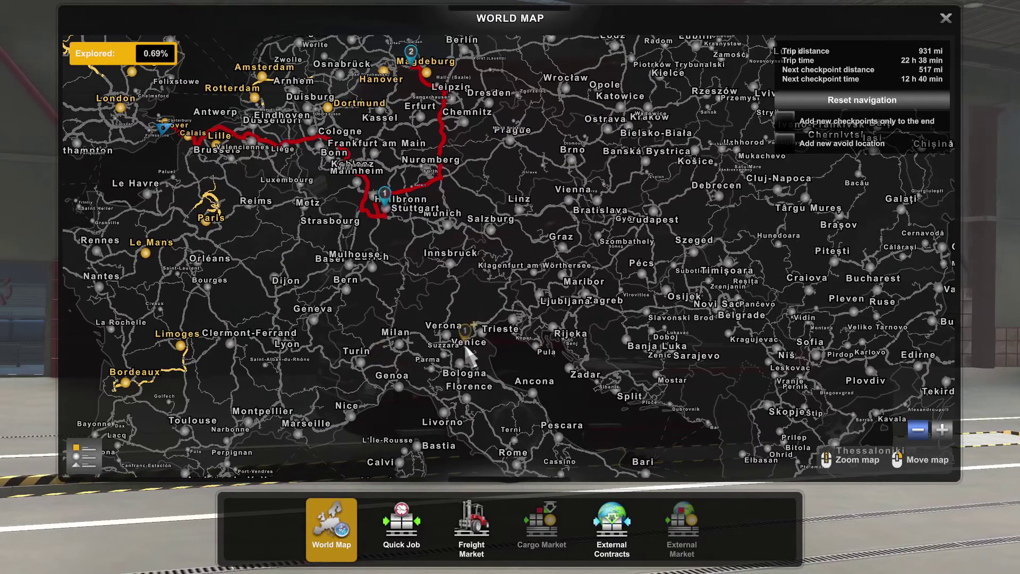
pyautogui.moveTo(538, 276)
pyautogui.mouseDown()
pyautogui.moveTo(496, 285)
pyautogui.moveTo(489, 228)
pyautogui.moveTo(542, 218)
pyautogui.mouseUp()
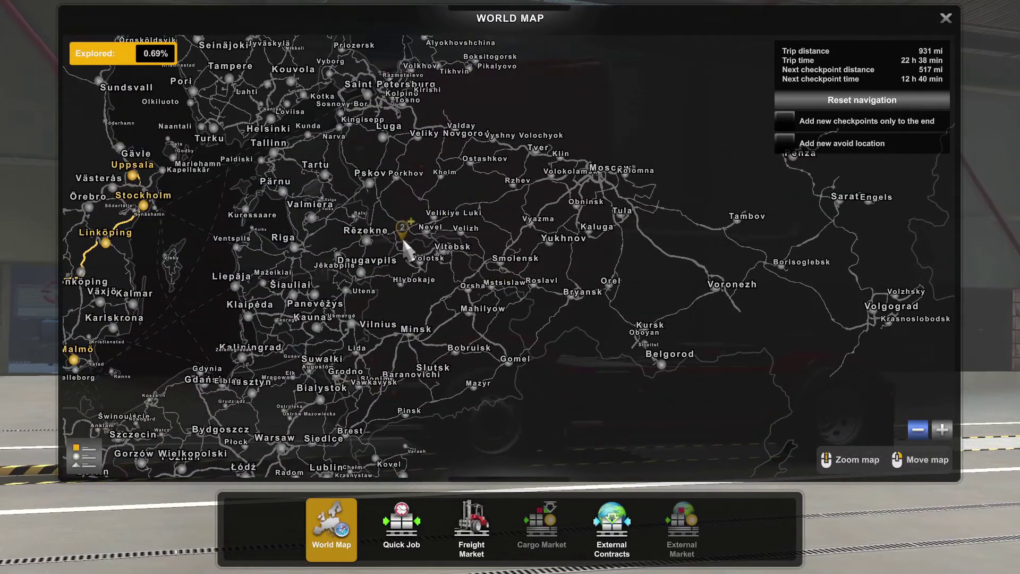
pyautogui.moveTo(467, 318); pyautogui.dragTo(626, 319)
# Move north to Finland and Kola, then back to France, Benelux and Germany showing the 931 mi route
pyautogui.moveTo(511, 308); pyautogui.dragTo(706, 192)
pyautogui.moveTo(531, 329); pyautogui.dragTo(579, 212)
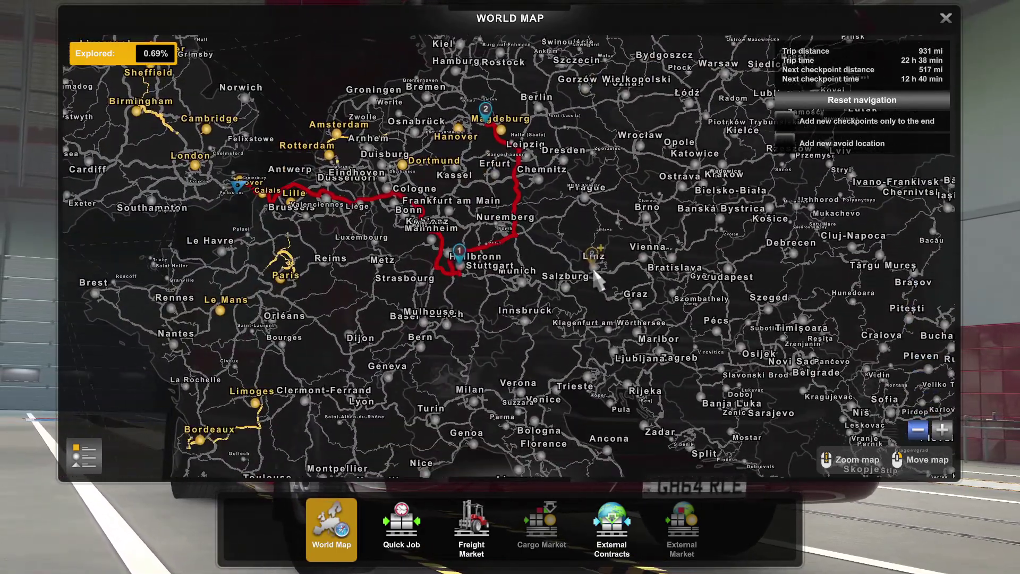
pyautogui.moveTo(451, 329); pyautogui.dragTo(436, 340)
pyautogui.moveTo(433, 436); pyautogui.dragTo(436, 358)
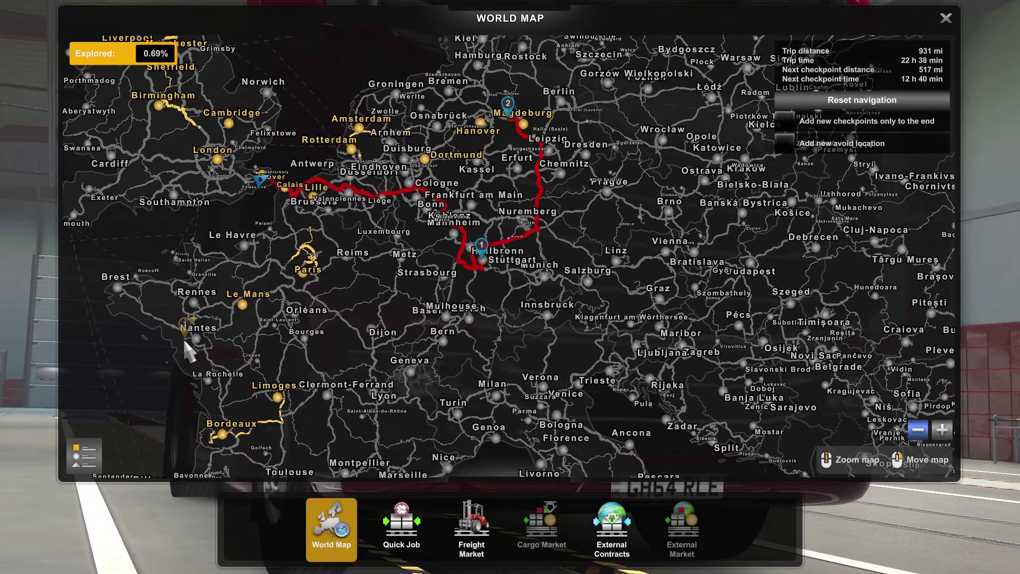